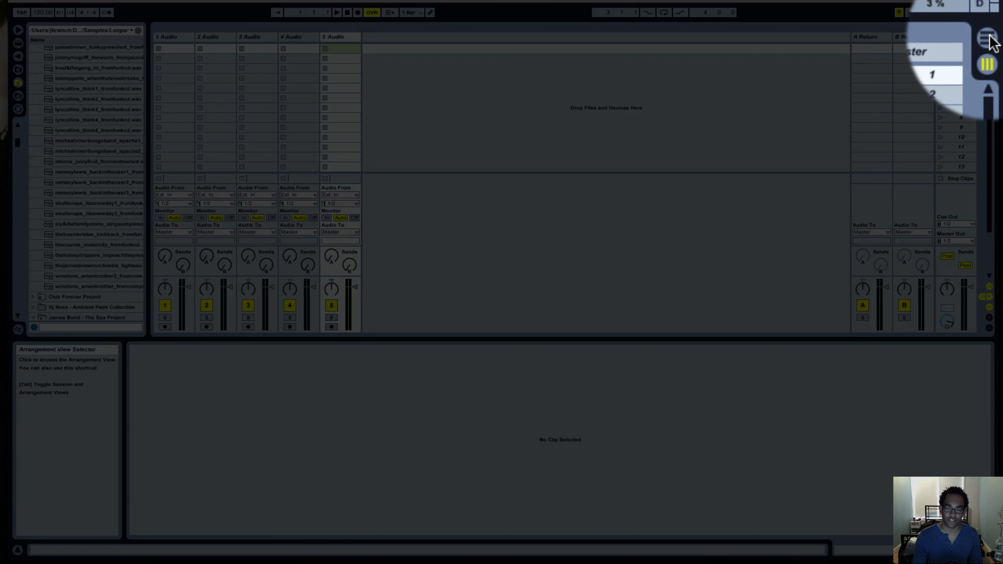
Show the Arrangement View and unfold the 1 Audio track.
left_click(993, 40)
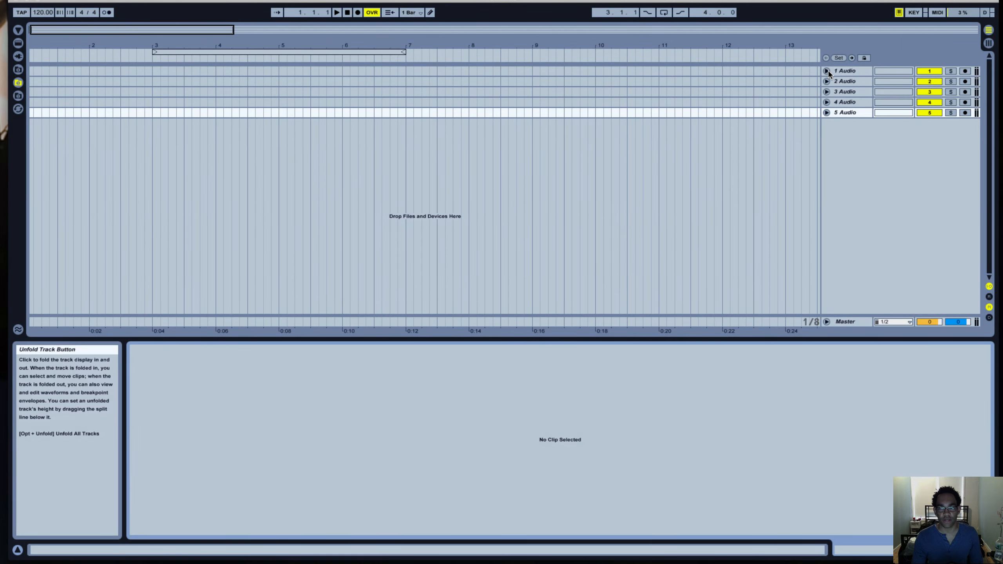
left_click(826, 71)
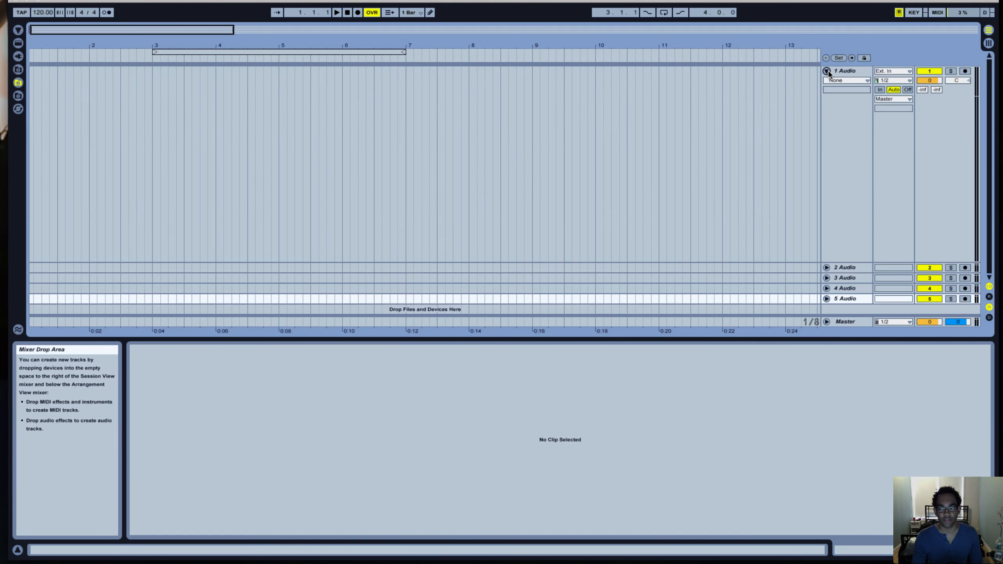
Add GaryLow_IWantYou.mp3 from the Downloads folder to the 1 Audio track and align the clip's start with 1.1.1.
scroll(703, 201, "left", 1)
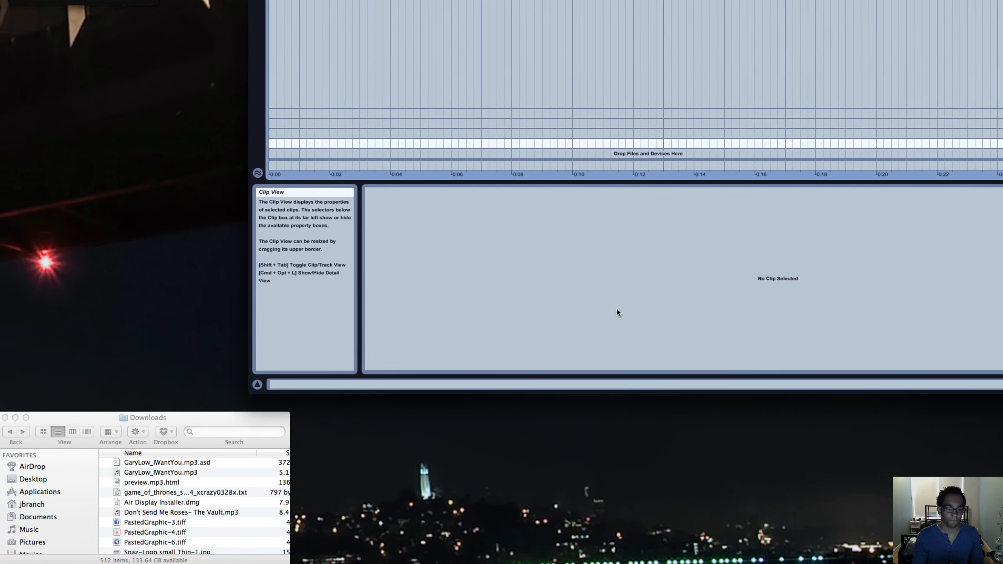
left_click(191, 409)
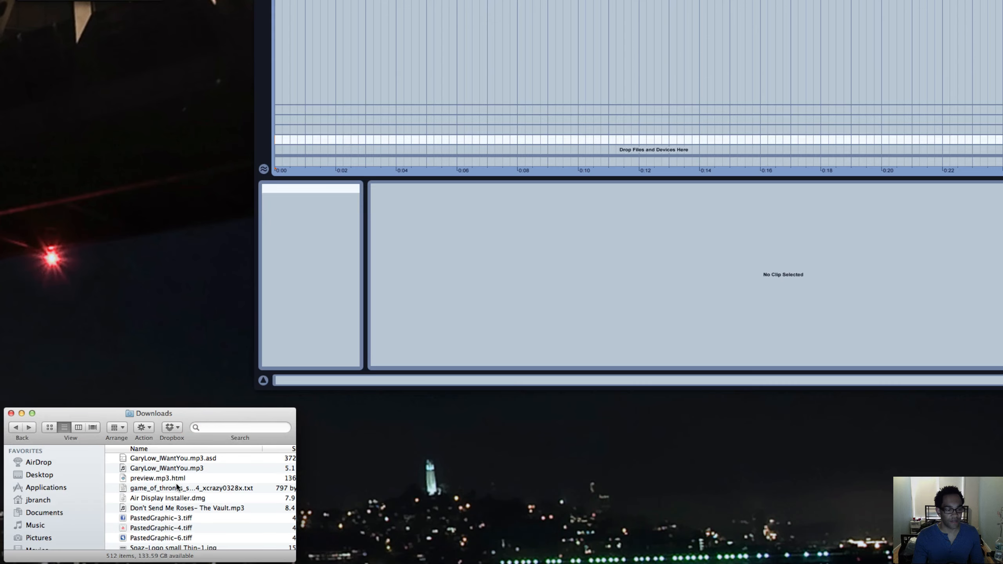
left_click(158, 468)
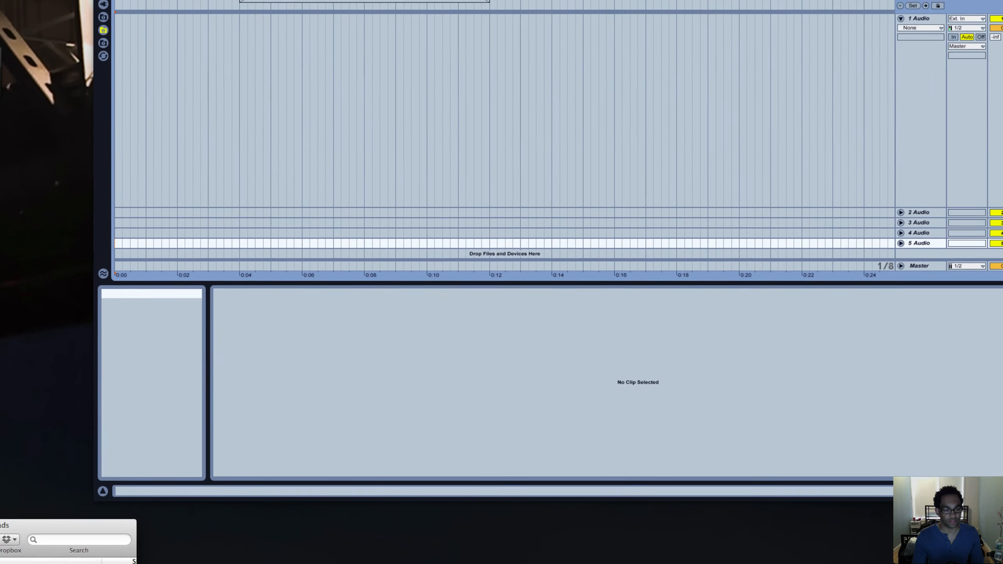
left_click_drag(99, 517, 245, 129)
left_click_drag(79, 236, 34, 207)
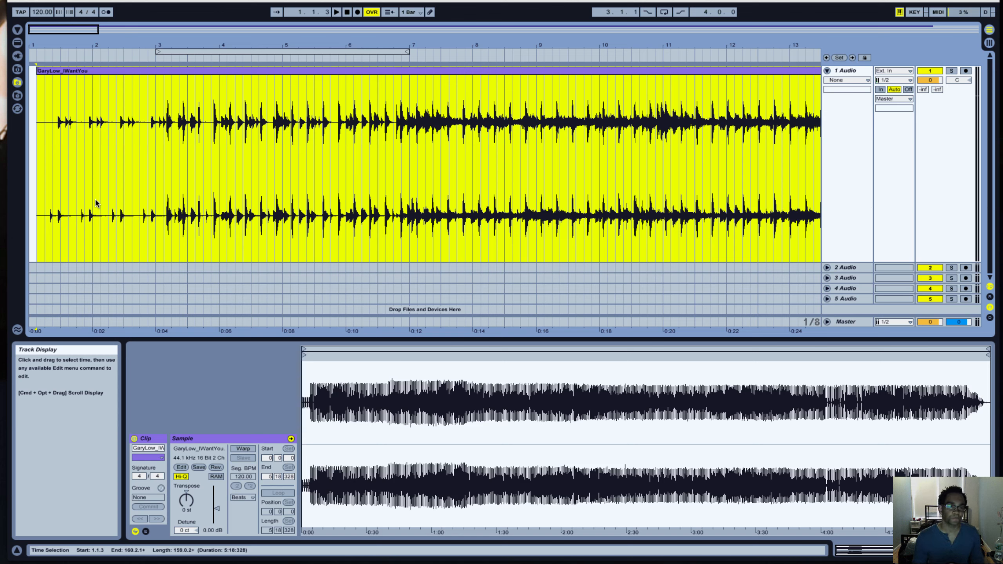
left_click(134, 70)
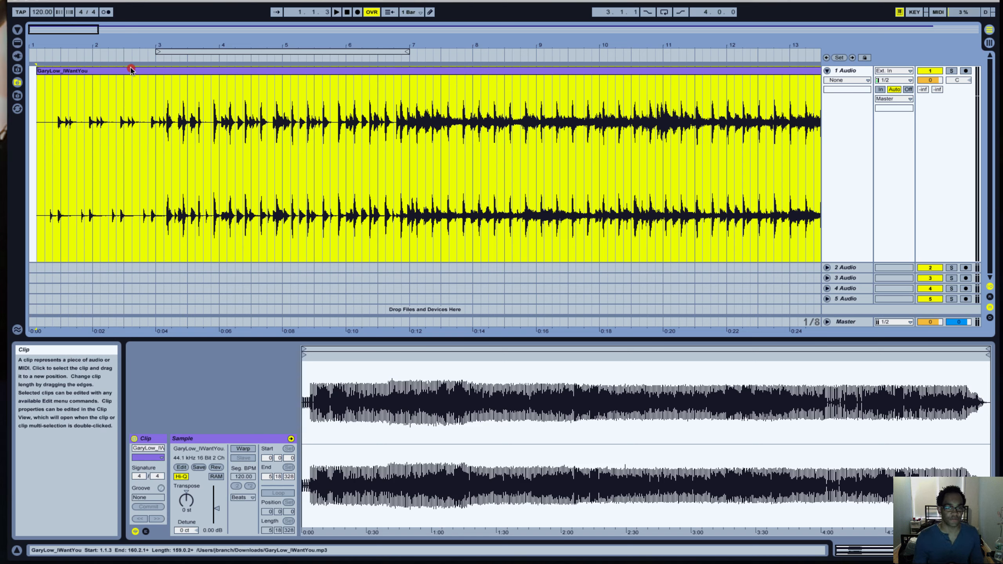
left_click_drag(140, 72, 135, 72)
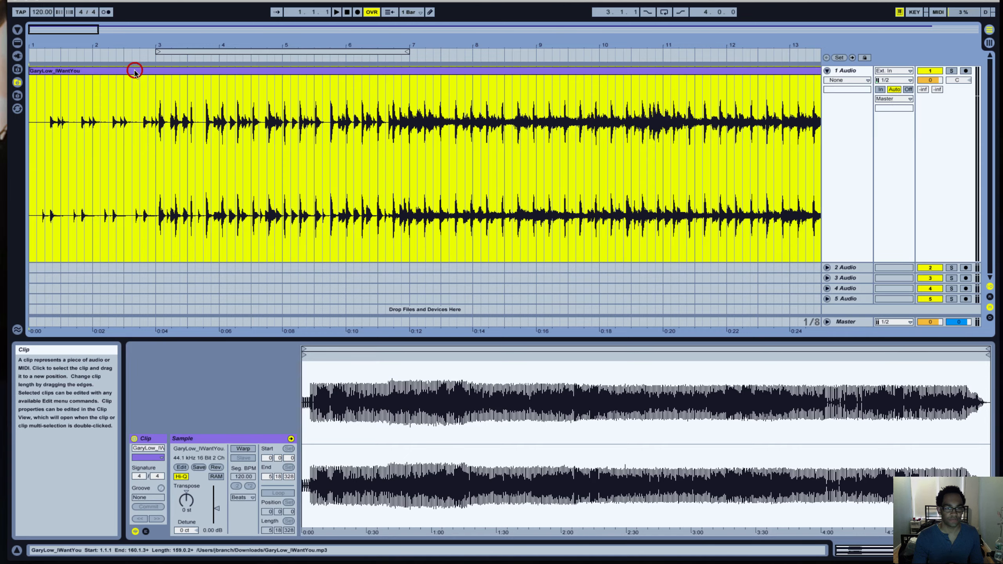
Play the song from 1.2.3 to locate where the intro ends and the full groove comes in.
left_click(133, 104)
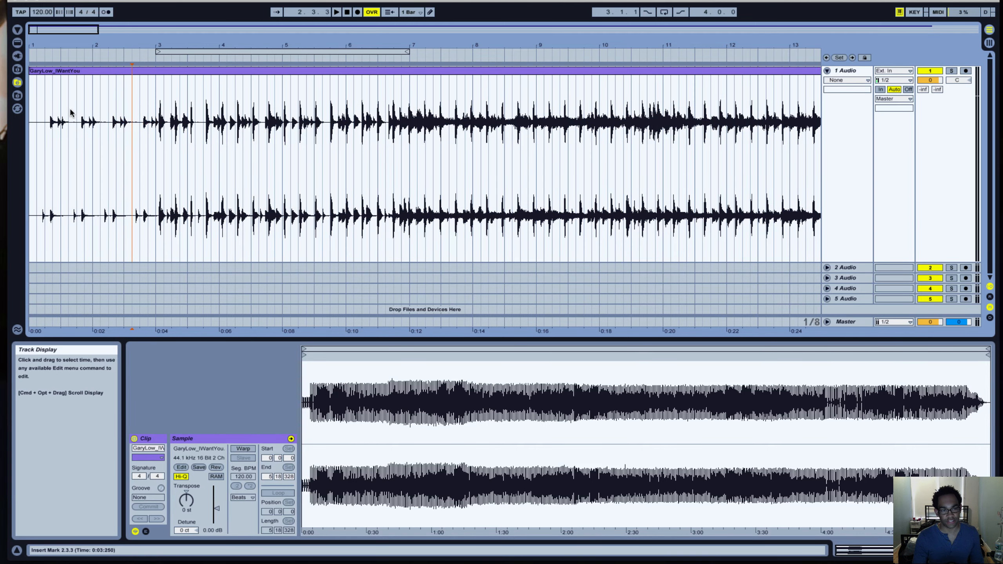
left_click(52, 114)
left_click(52, 105)
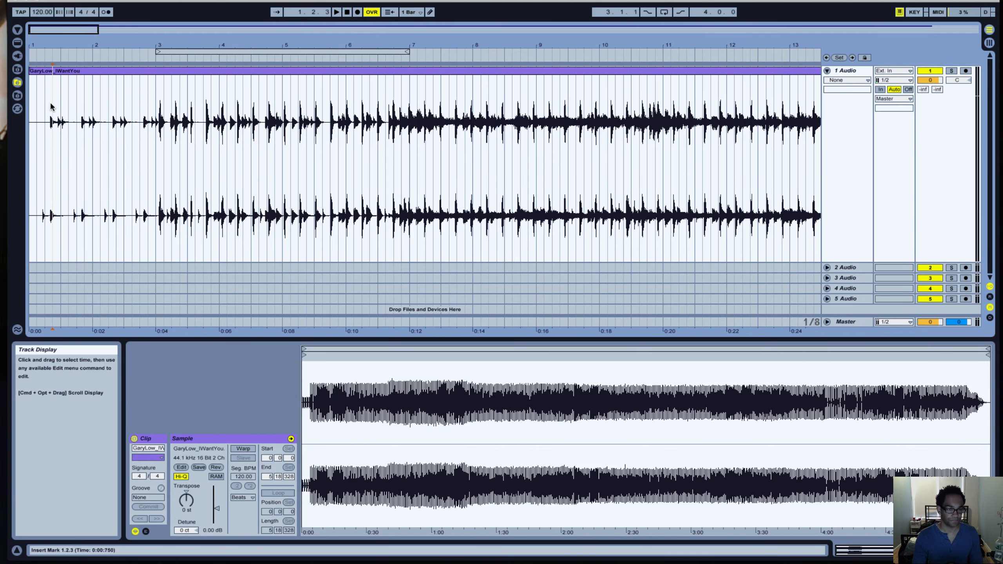
key("space")
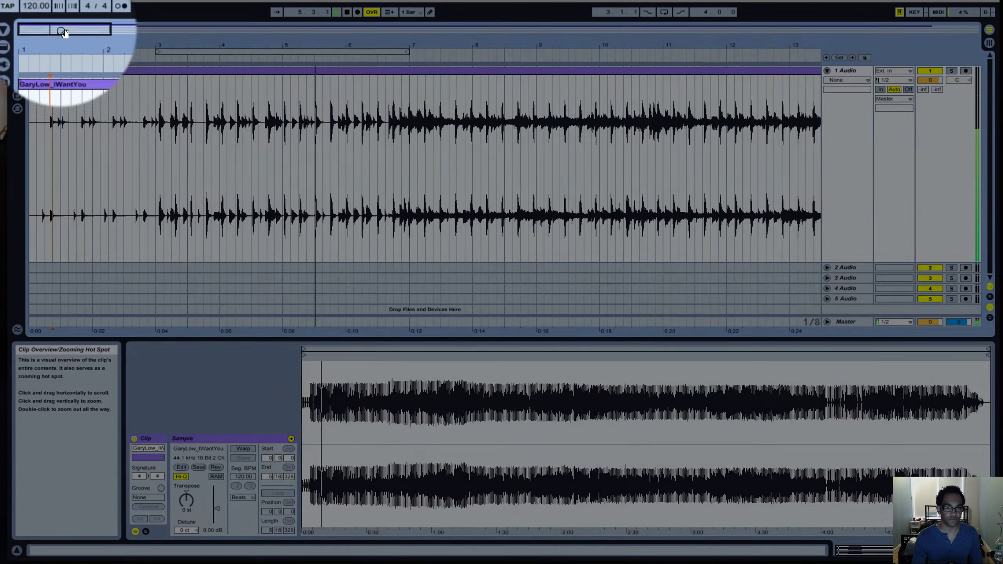
left_click_drag(61, 31, 61, 63)
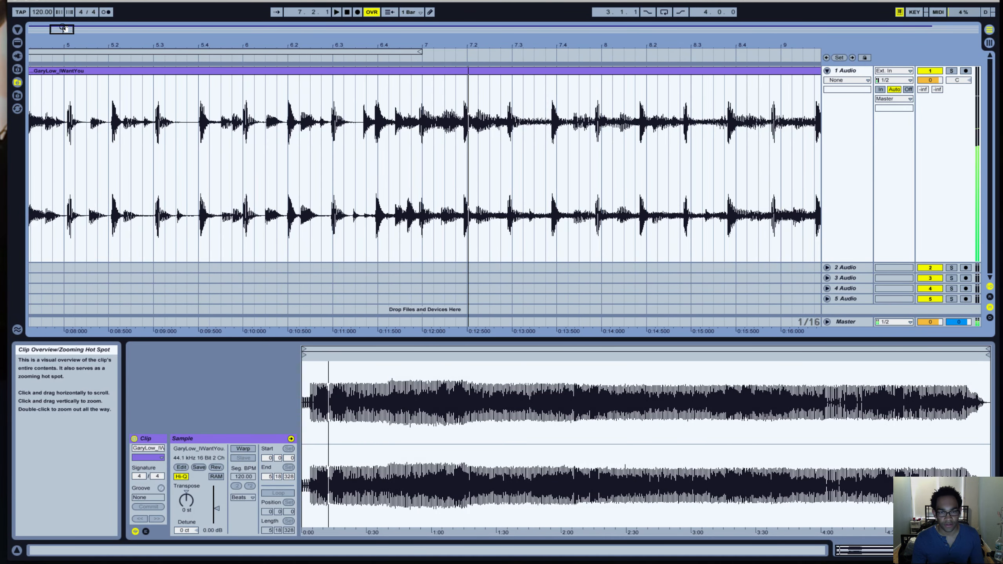
key("space")
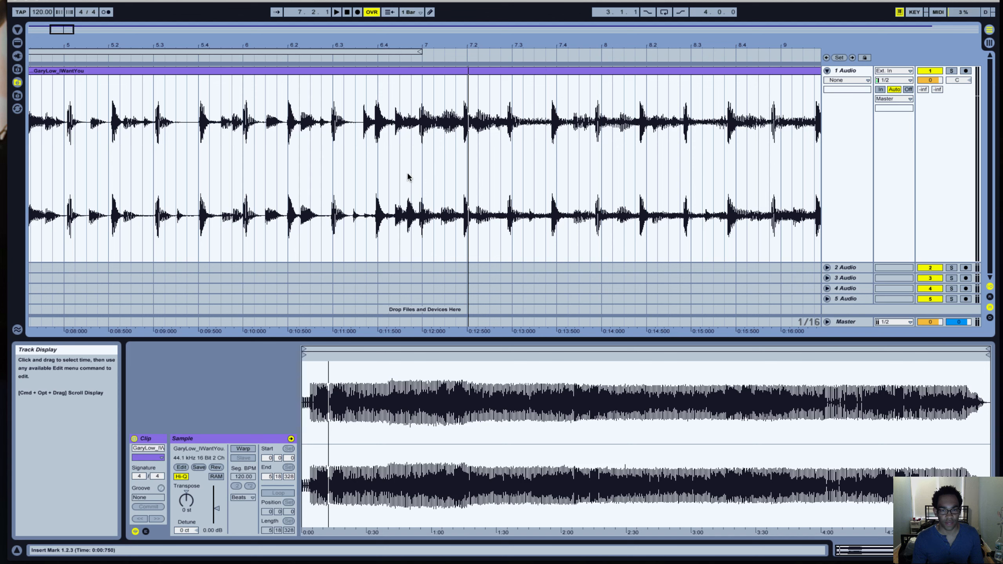
Split the GaryLow_IWantYou clip at 6.4.4 and delete the part before the split.
left_click(410, 149)
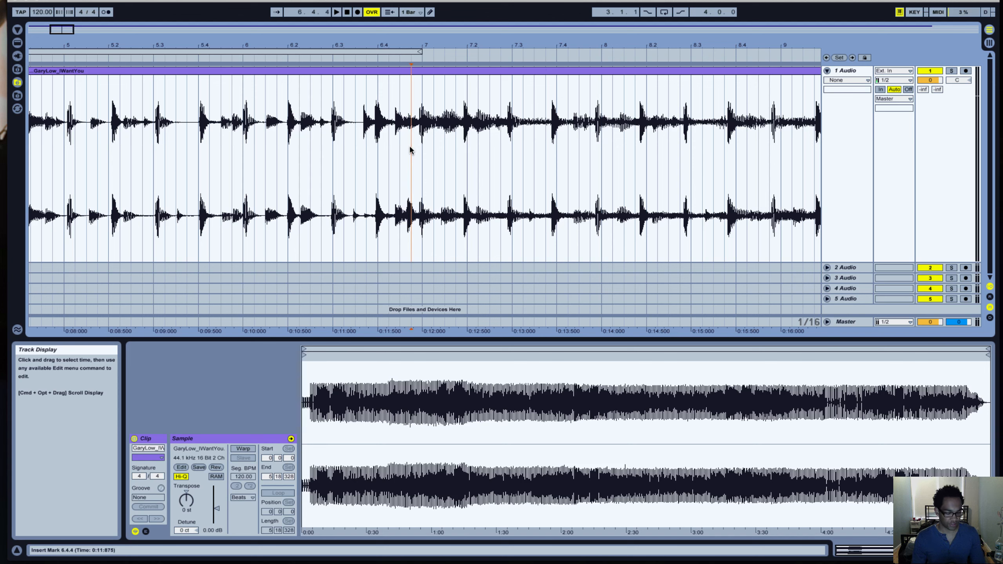
key("super+e")
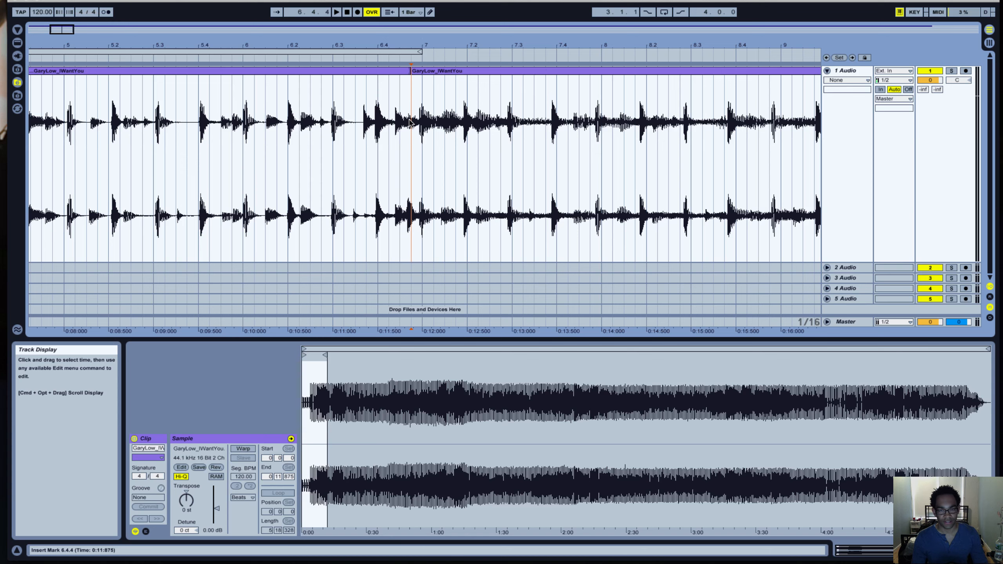
left_click(389, 74)
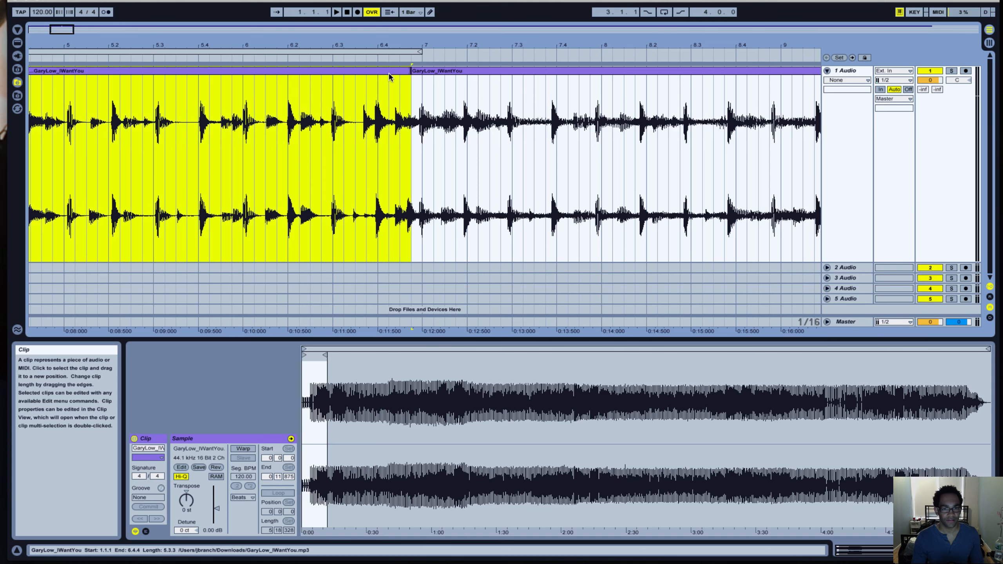
key("Delete")
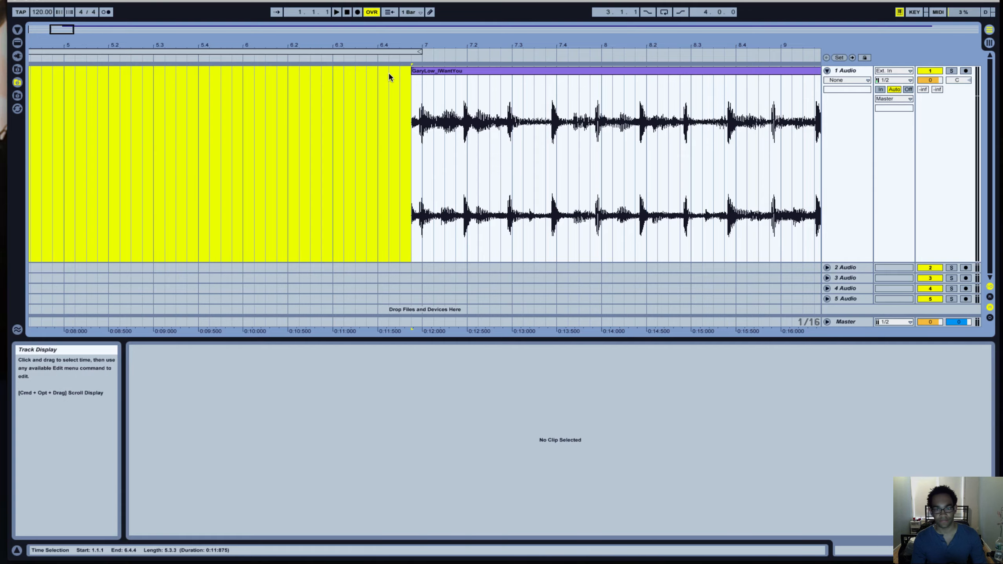
Move the remaining clip to start at 1.1.1 and turn on Warp for it.
left_click_drag(63, 33, 64, 8)
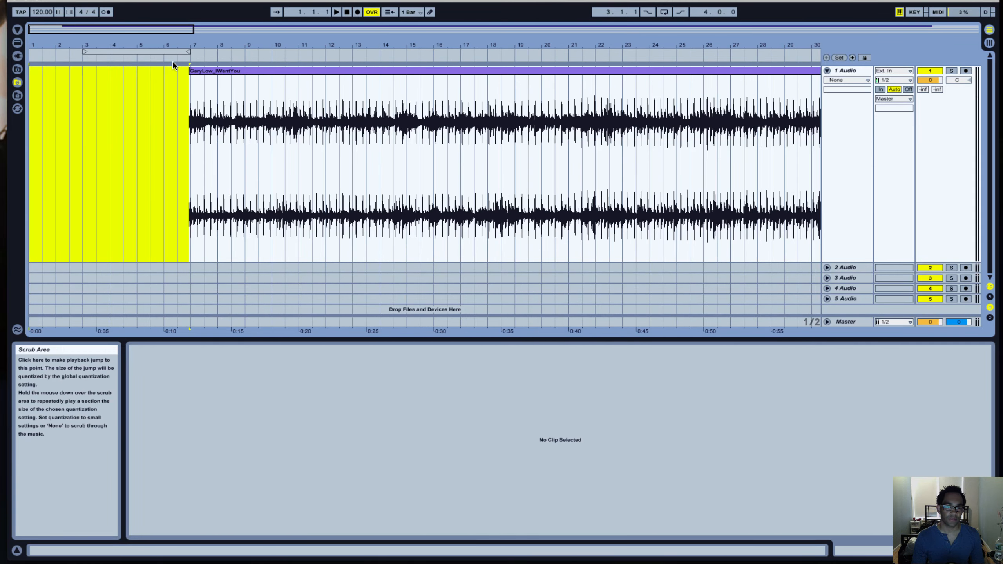
left_click_drag(218, 72, 56, 76)
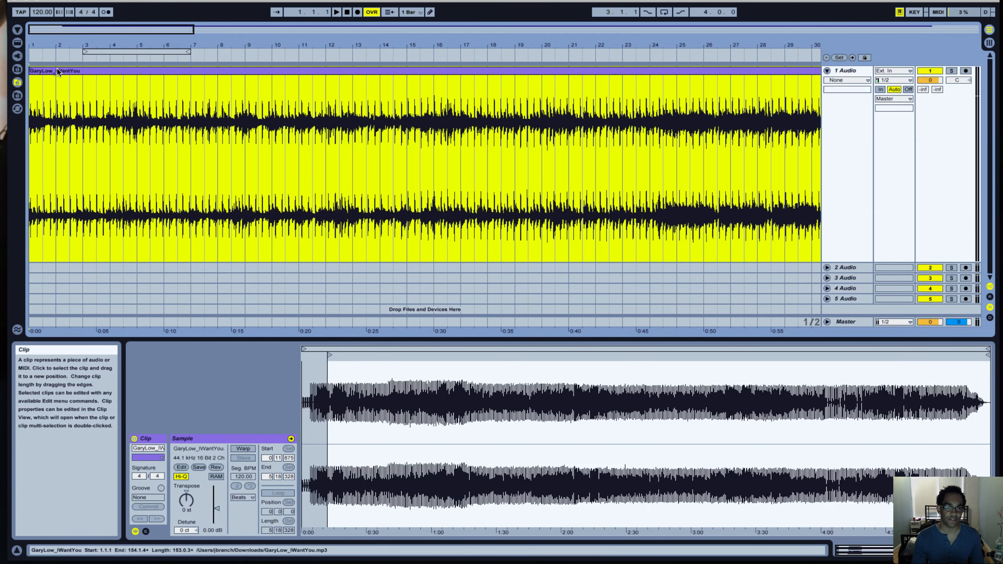
left_click_drag(56, 32, 36, 30)
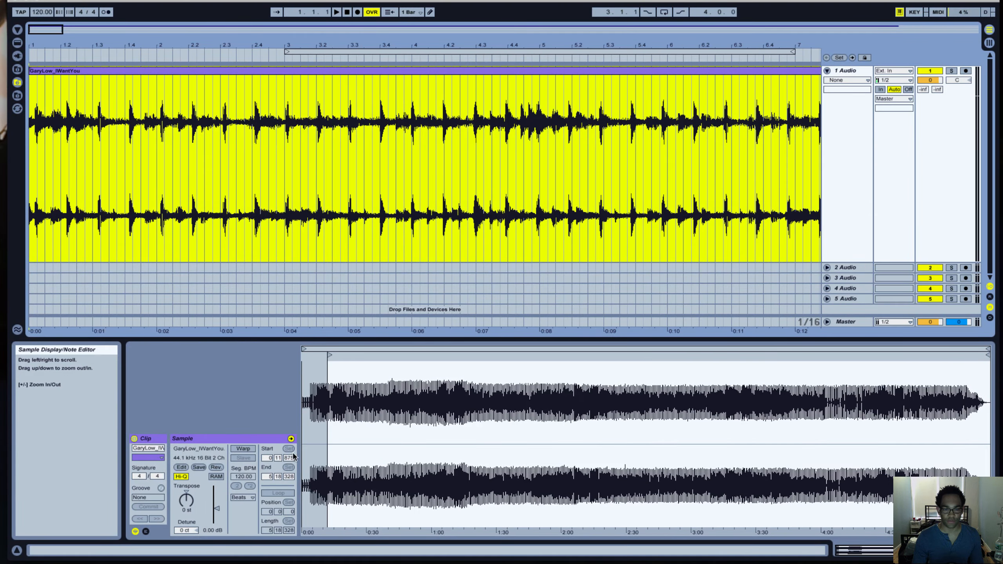
left_click(243, 449)
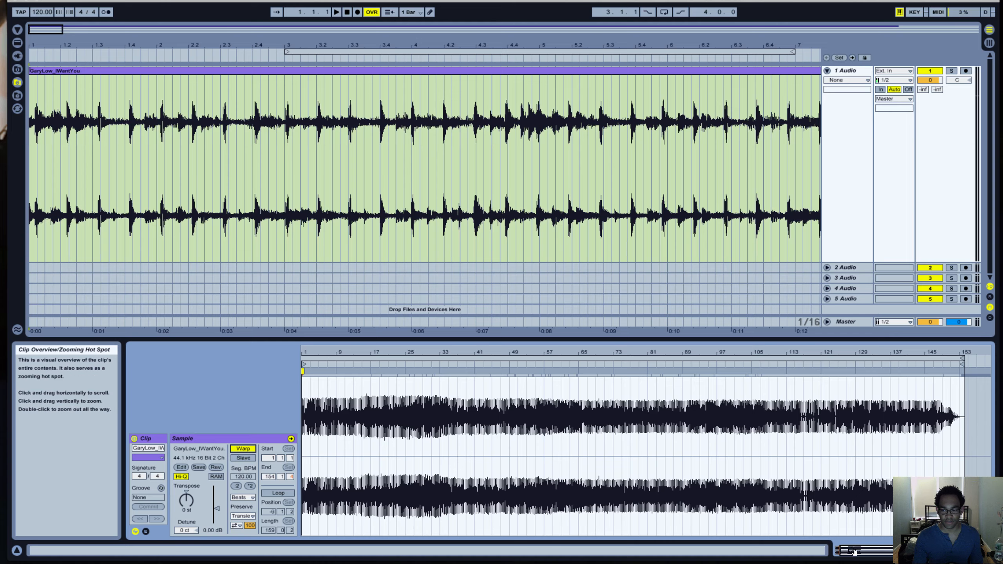
Add a warp marker on the first strong transient after the clip start, set 1.1.1 there and play the result.
mouse_move(874, 551)
left_mouse_down()
mouse_move(874, 563)
mouse_move(844, 563)
left_mouse_up()
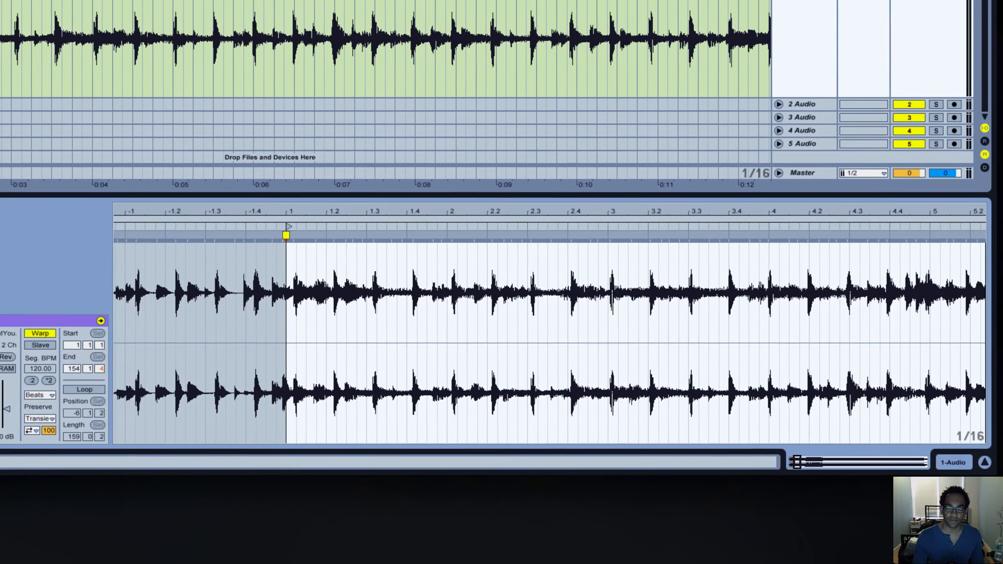
left_click_drag(797, 462, 797, 468)
left_click_drag(782, 431, 782, 430)
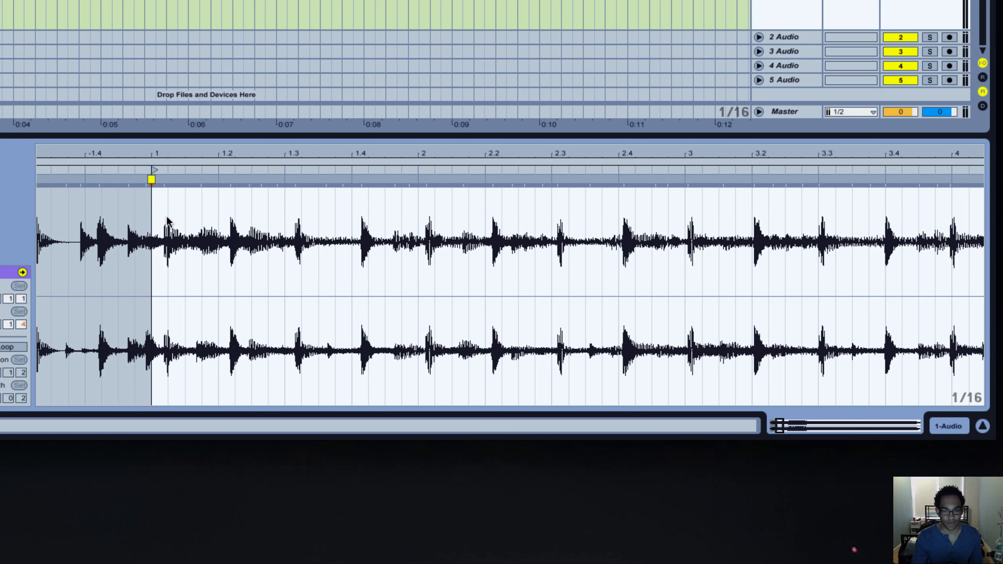
left_click(164, 179)
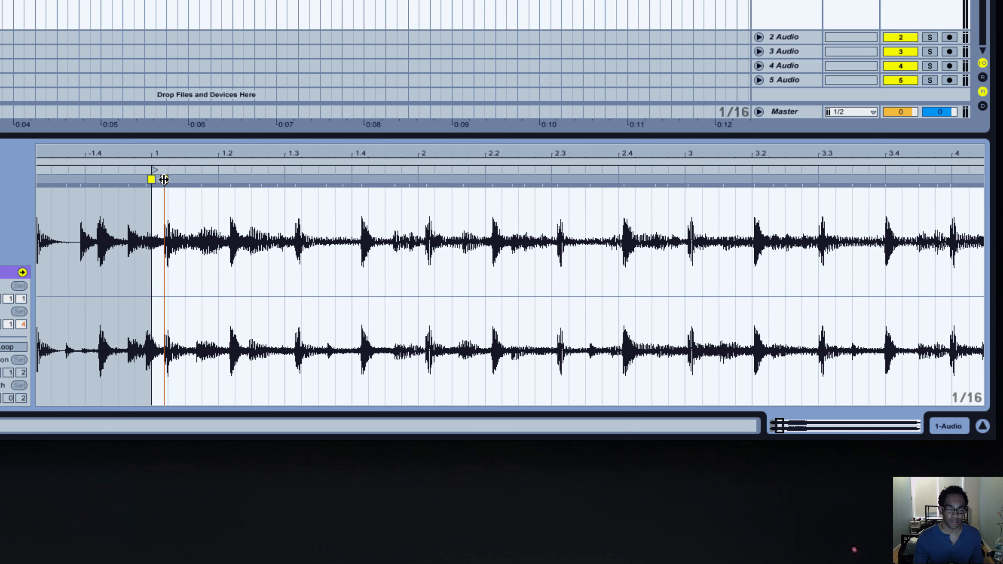
right_click(164, 179)
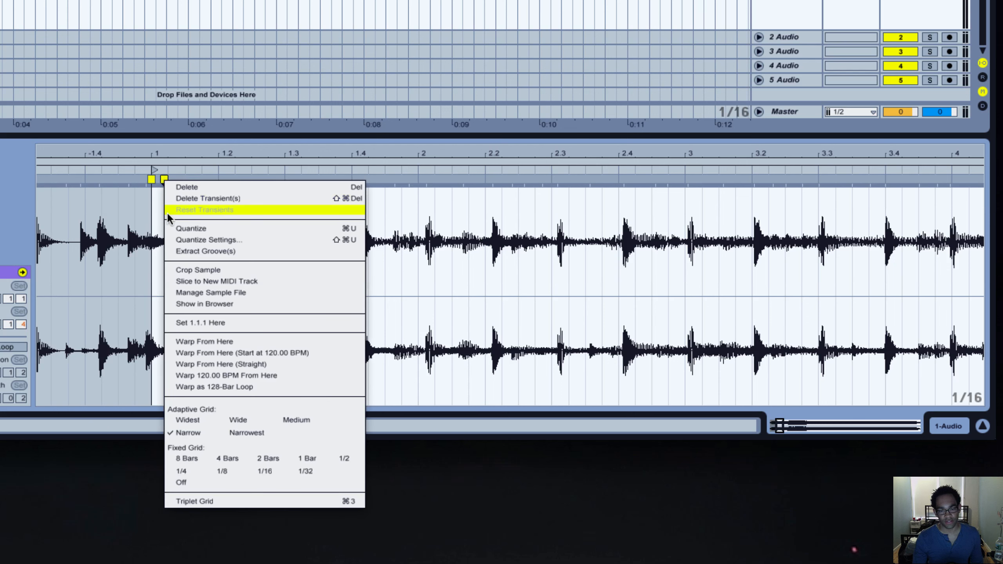
left_click(176, 323)
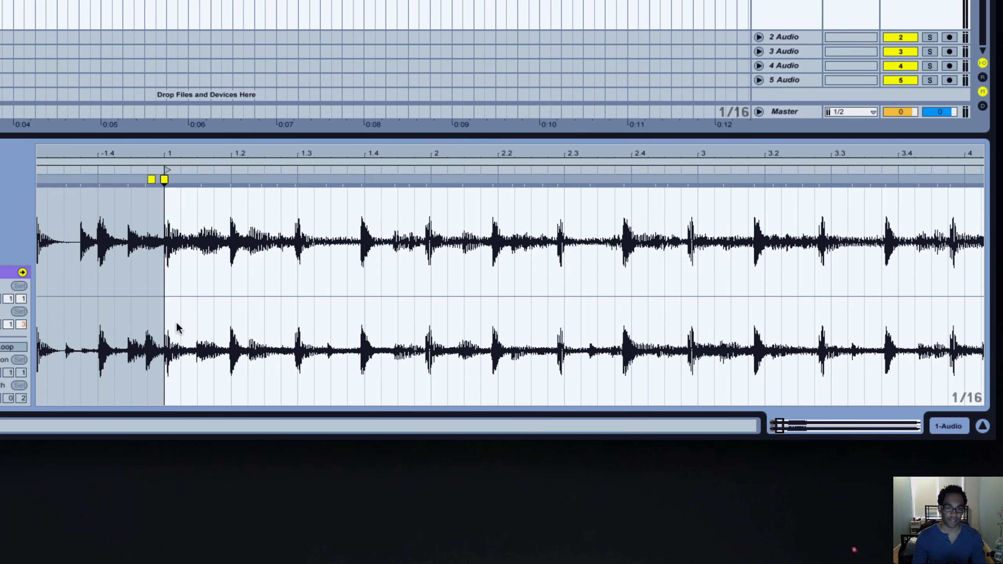
key("space")
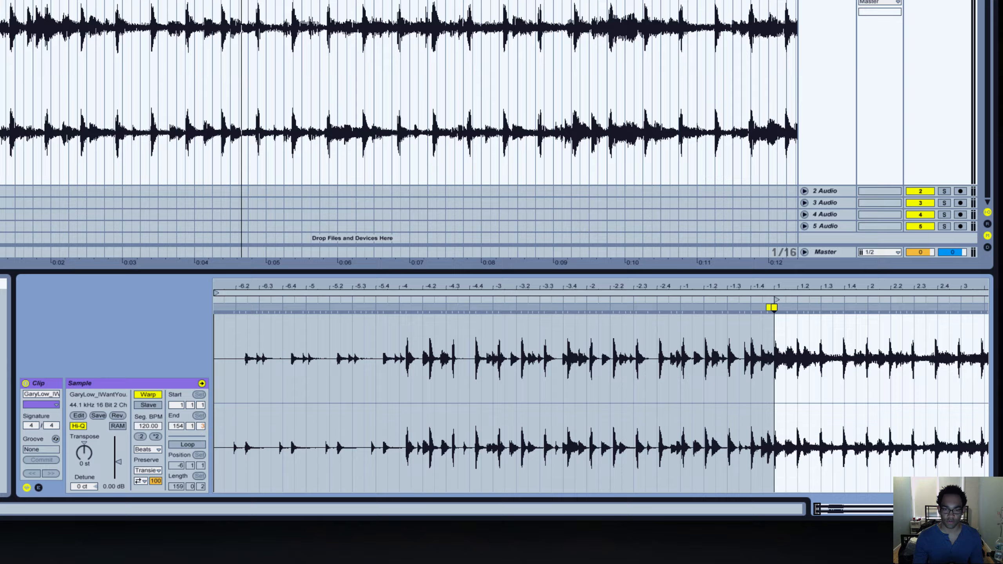
Move the clip later on the track, extend its start back to 2.2.4 to restore most of the intro, and play it.
left_click_drag(817, 509, 820, 508)
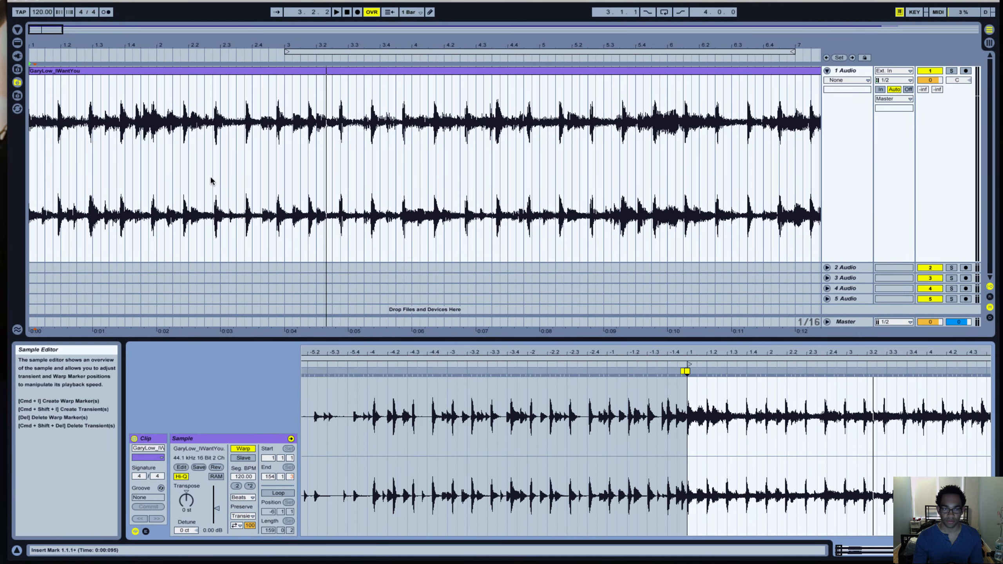
mouse_move(82, 72)
left_mouse_down()
mouse_move(259, 70)
mouse_move(54, 73)
mouse_move(431, 74)
left_mouse_up()
left_click(64, 87)
key("space")
key("space")
key("space")
left_click_drag(401, 74, 217, 74)
key("space")
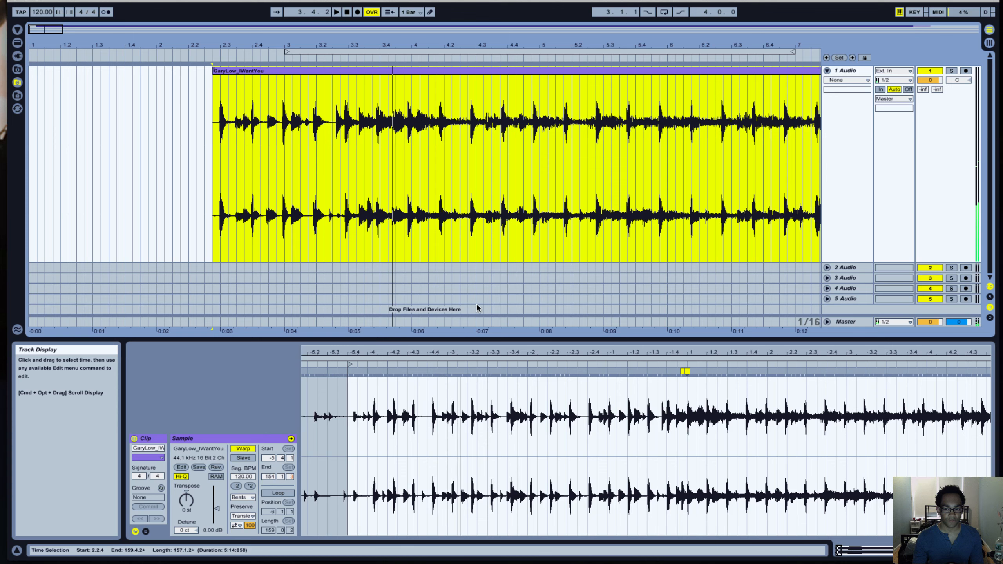
Delete the extra warp marker at 1.1.1 and play the sample from -4.4.1.
left_click(684, 372)
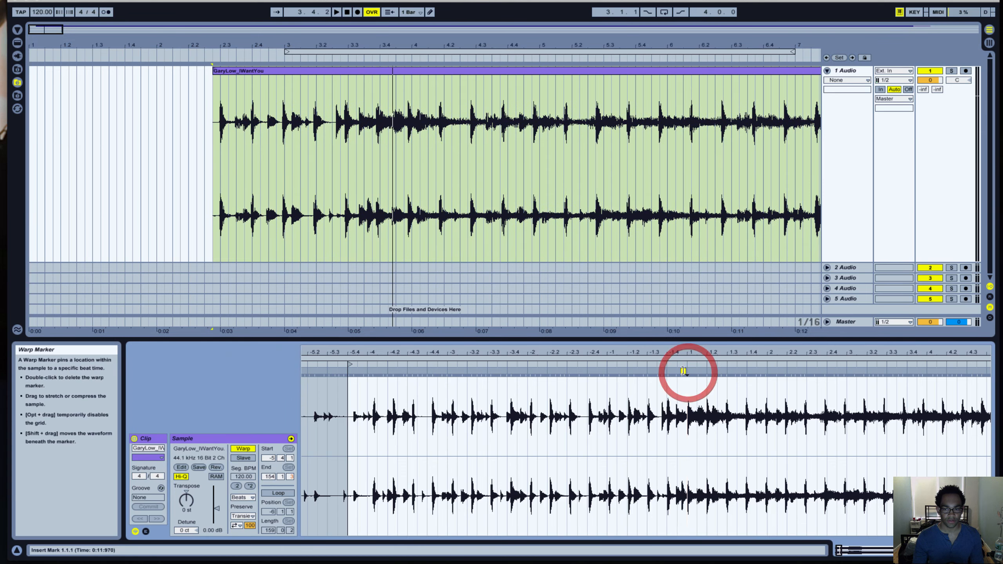
left_click(684, 372)
left_click(435, 399)
key("space")
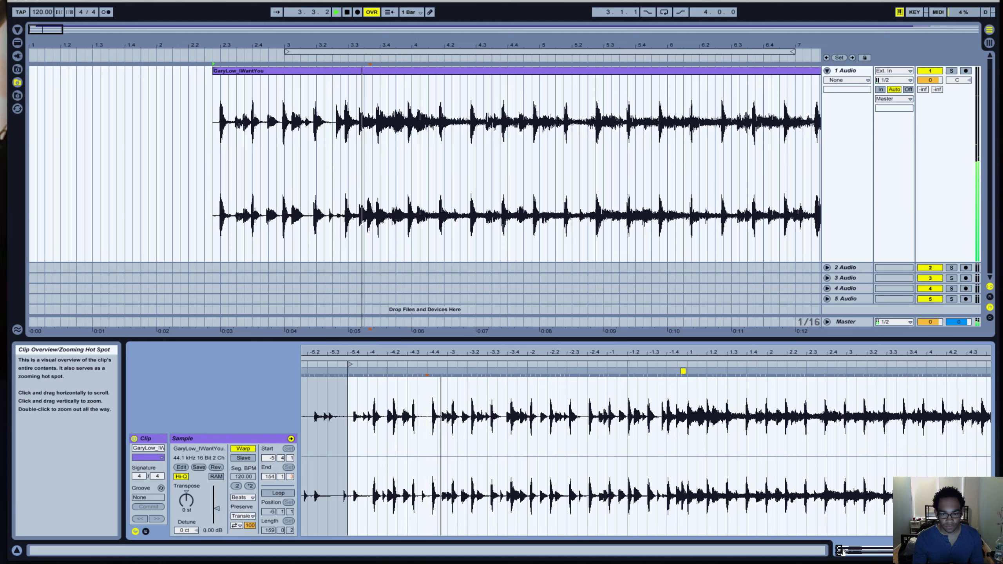
Find the intro's downbeat by playback, add a warp marker on the transient near -3.1.1 and set 1.1.1 there.
left_click_drag(843, 553, 838, 554)
key("space")
key("space")
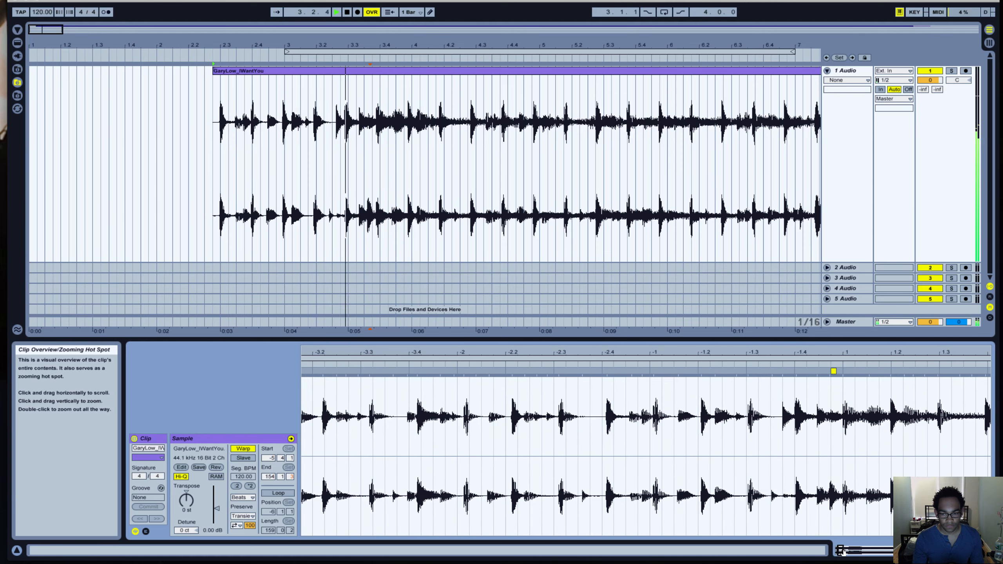
left_click_drag(840, 553, 840, 550)
key("space")
key("space")
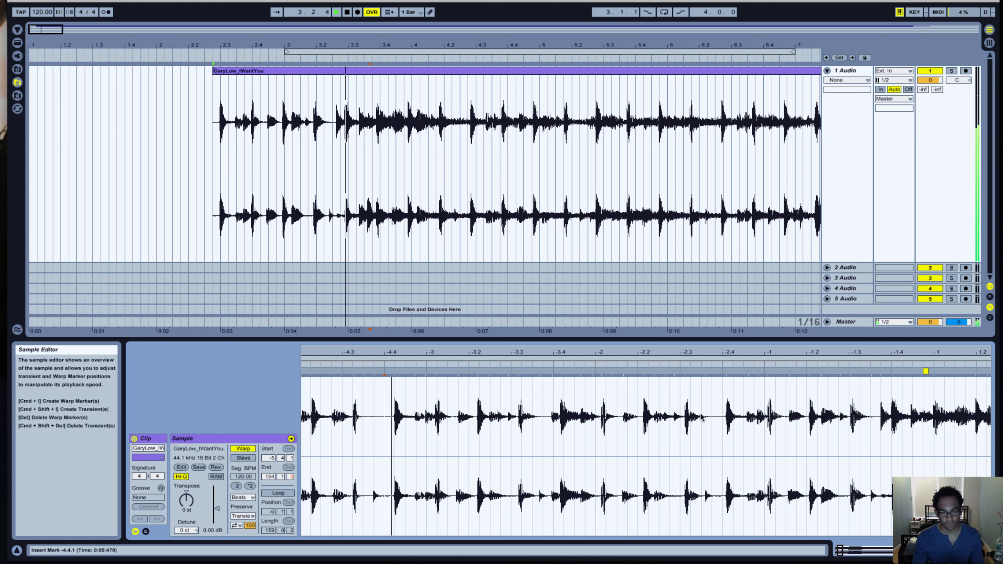
double_click(436, 372)
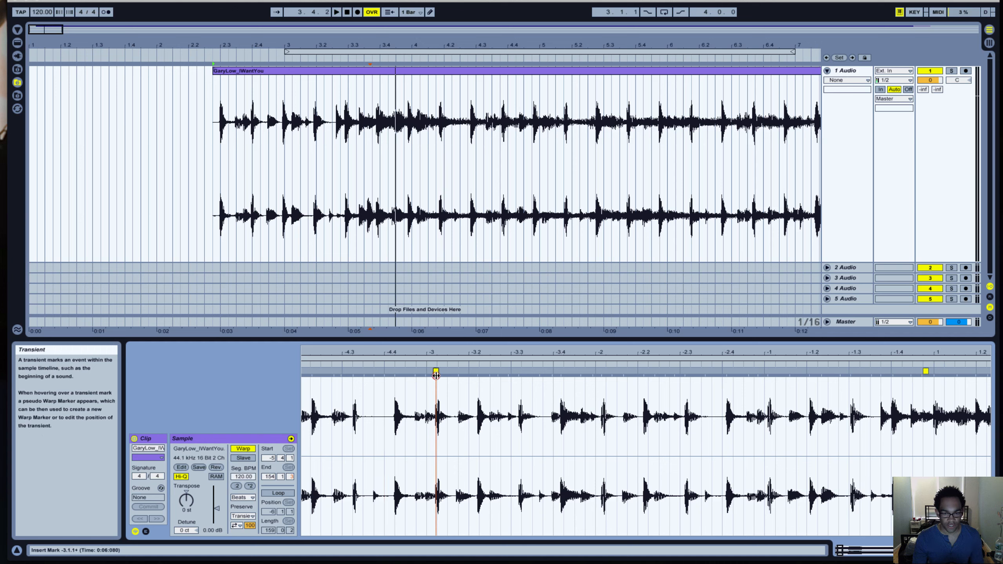
right_click(436, 374)
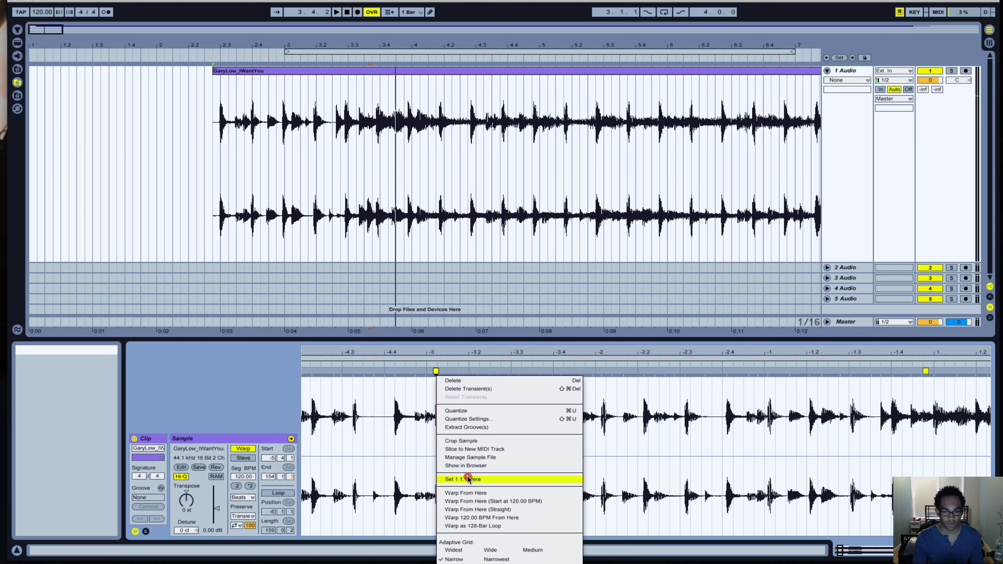
left_click(467, 479)
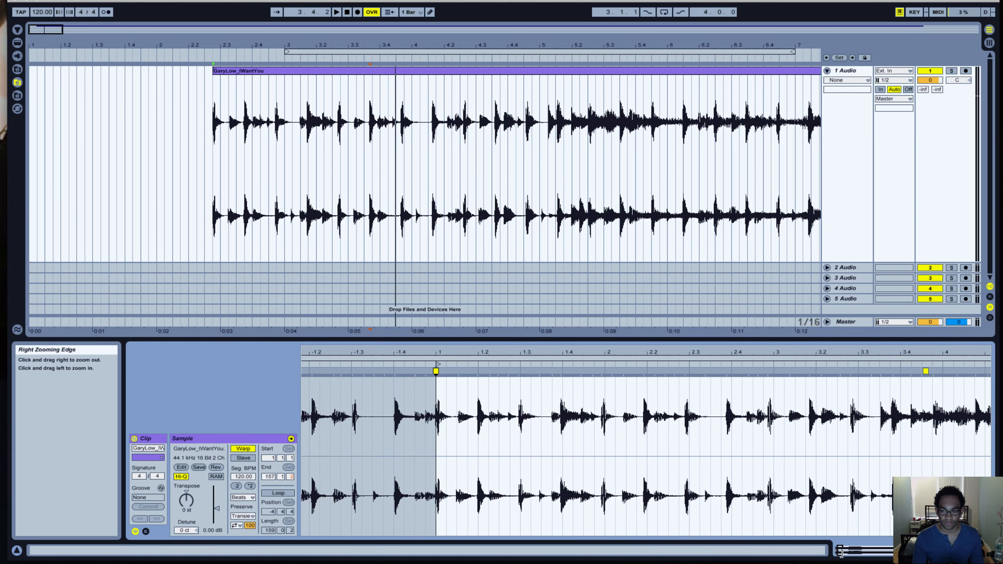
Play the clip from 2.2.4, move it back to the very start of the audio track and play it again.
left_click_drag(842, 551, 842, 527)
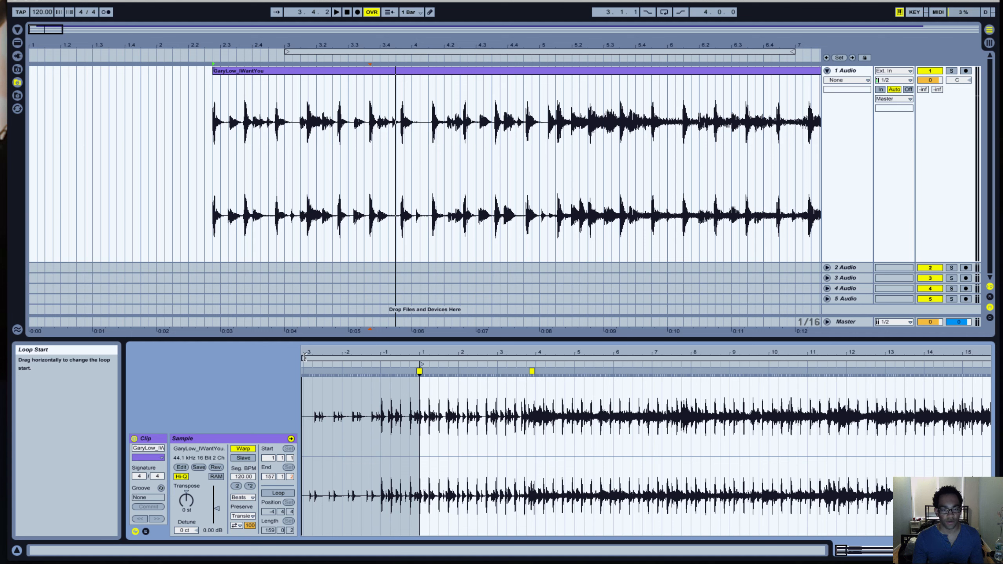
left_click(421, 359)
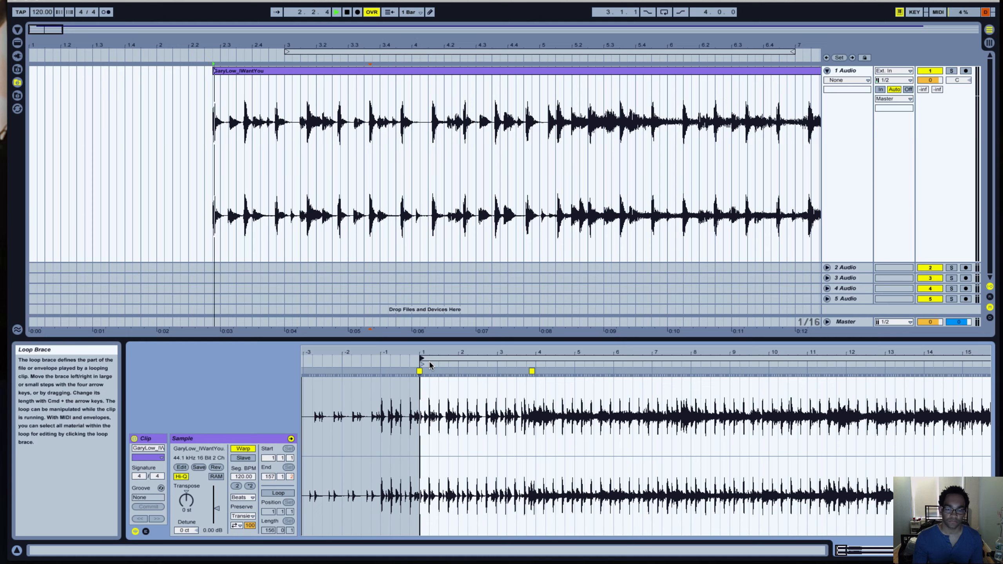
left_click_drag(314, 74, 97, 76)
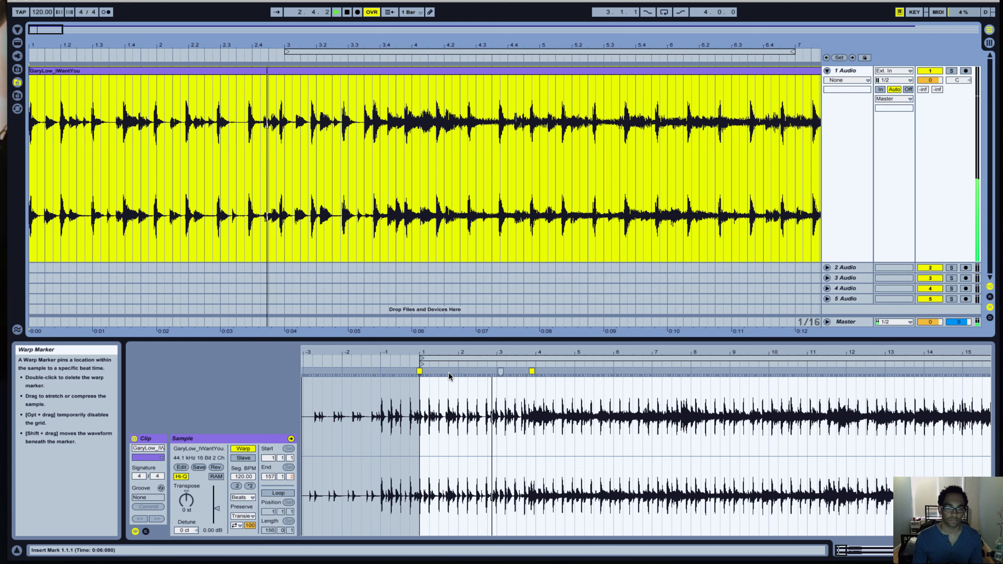
key("space")
Set 1.1.1 at the second warp marker, just before bar 4 of the sample, and play the result.
right_click(533, 370)
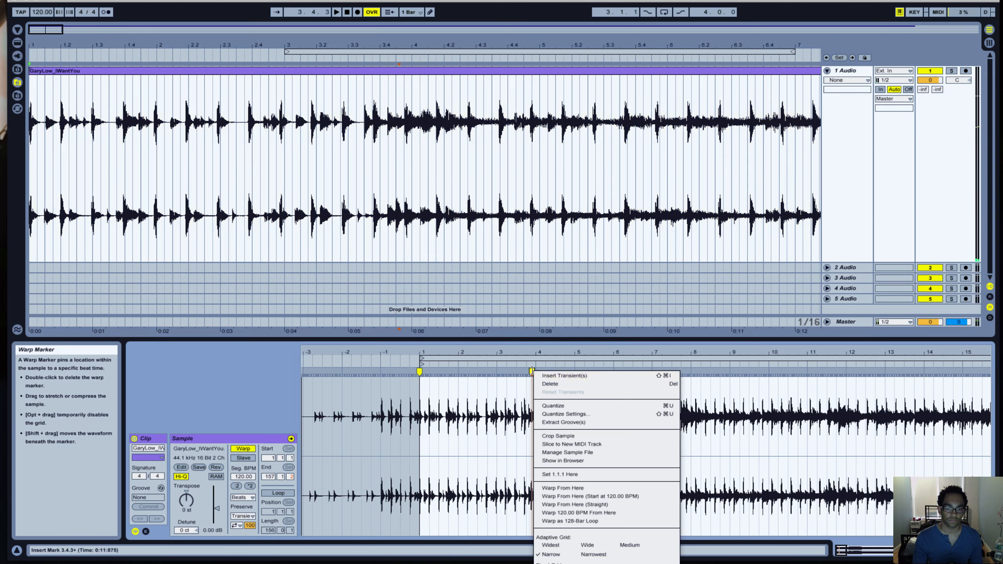
left_click(580, 467)
right_click(533, 370)
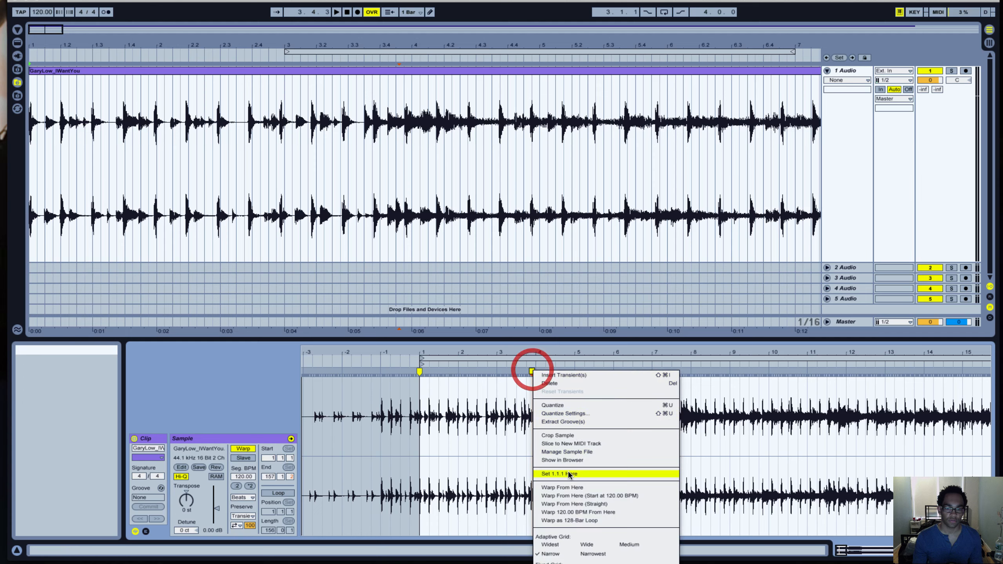
left_click(568, 473)
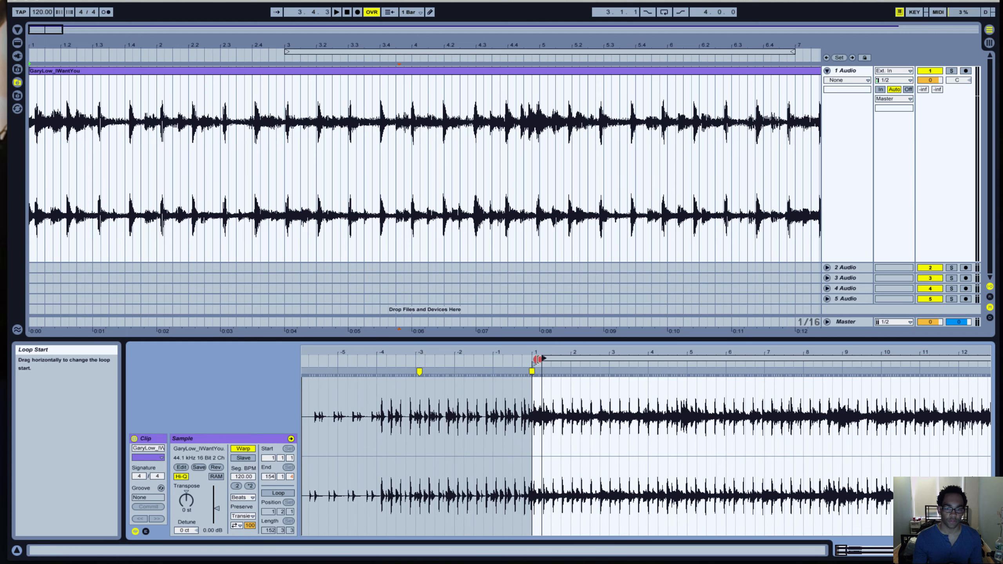
key("space")
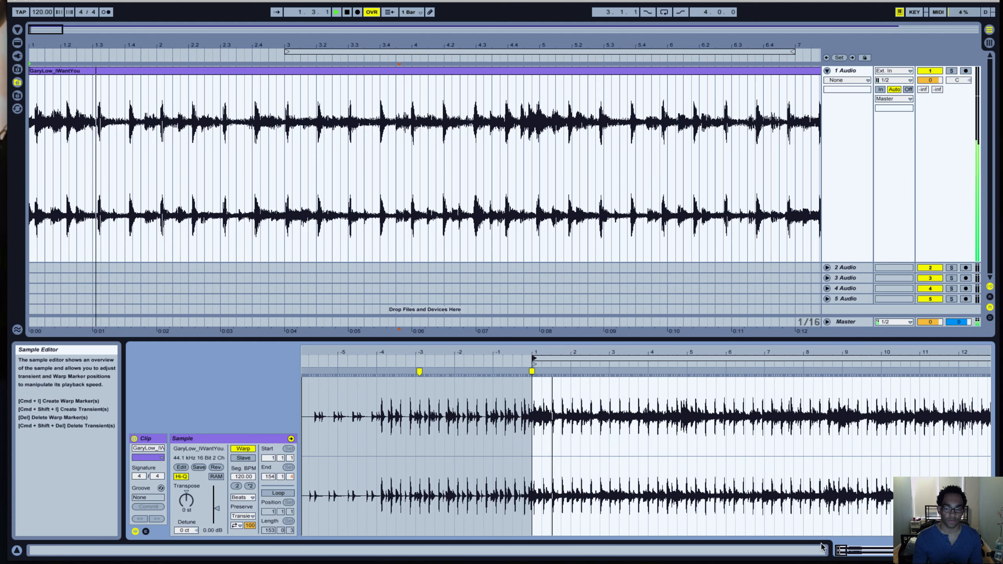
Find the bar 5 downbeat by playback, add a warp marker on its transient and align it to 5.1.1.
left_click_drag(843, 553, 842, 561)
key("space")
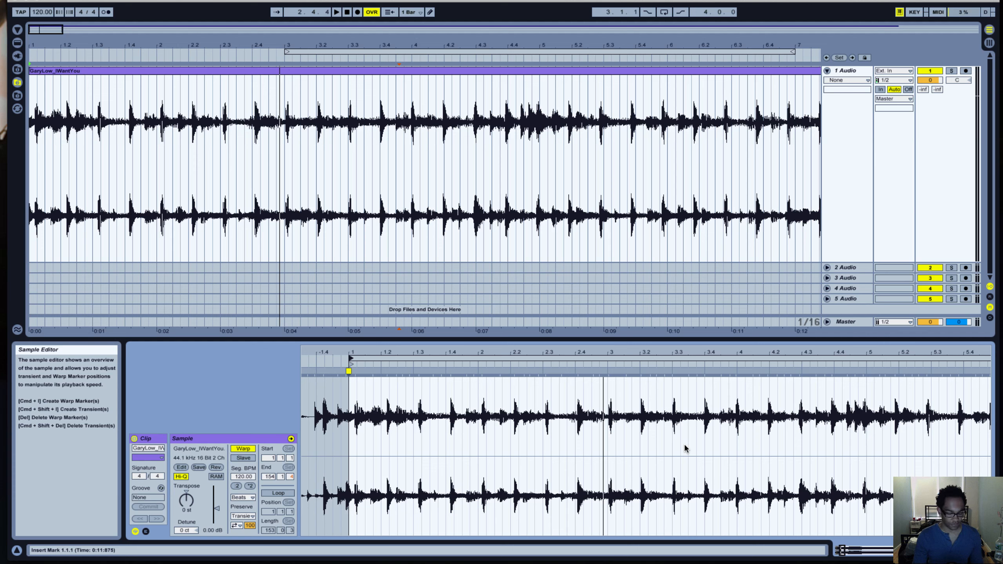
key("space")
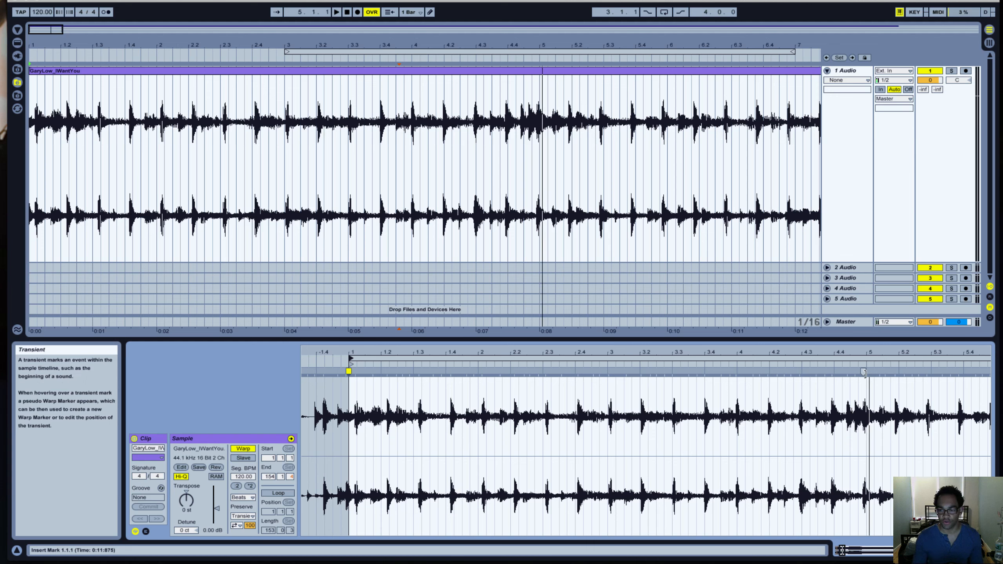
left_click_drag(863, 372, 867, 372)
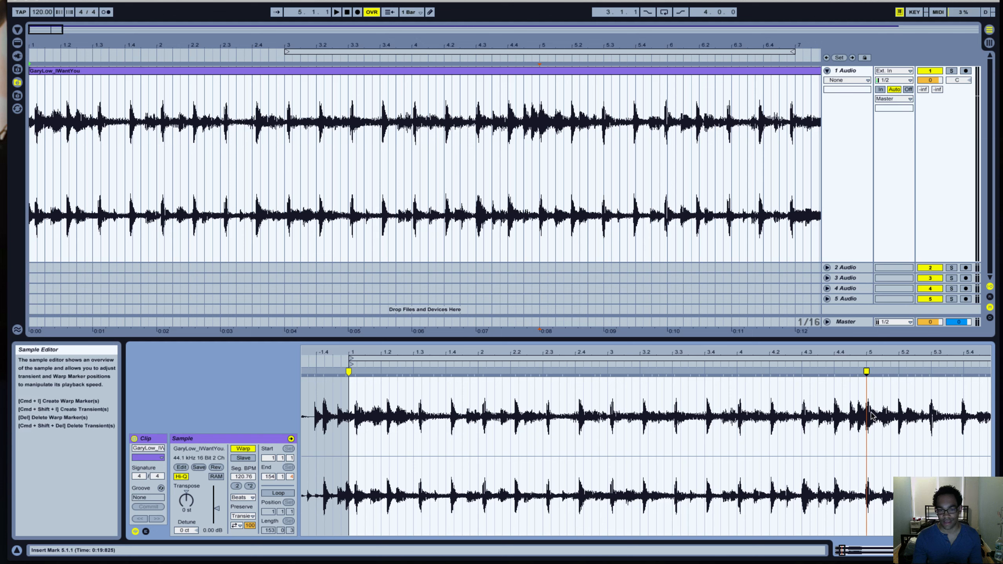
Add a warp marker on the transient just after the clip start, set 1.1.1 there and move the start marker onto it.
key("space")
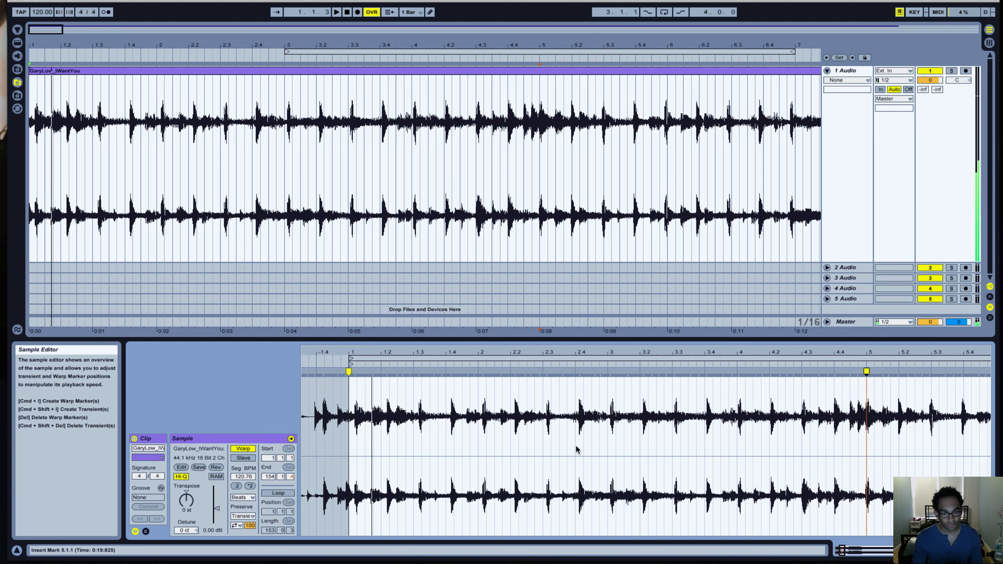
key("space")
double_click(354, 373)
right_click(351, 372)
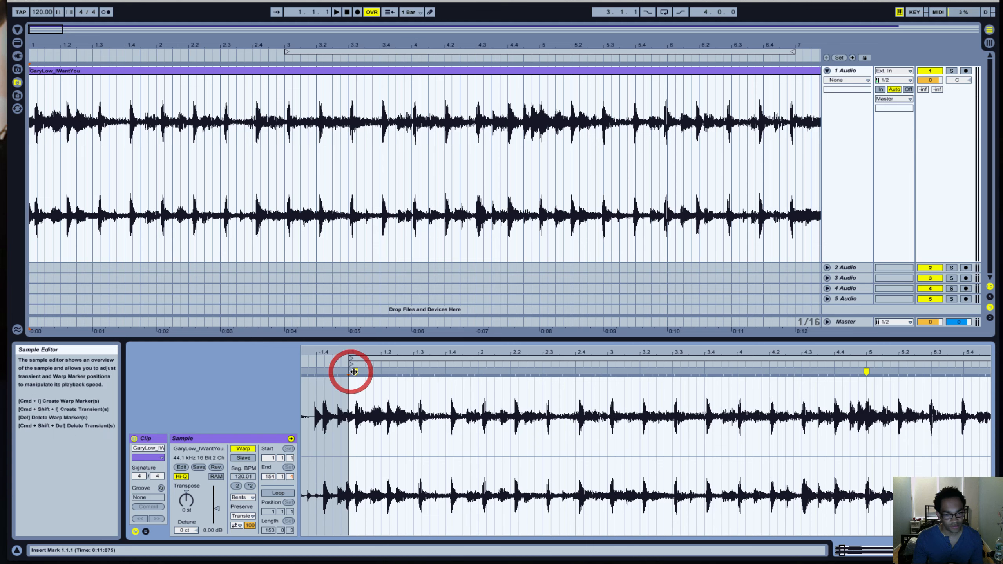
left_click(396, 475)
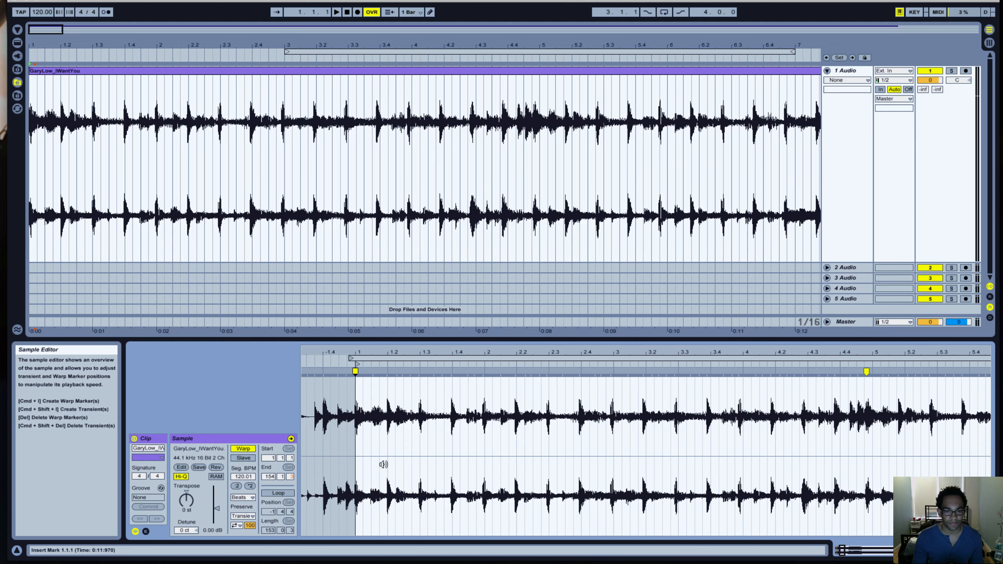
key("space")
left_click_drag(351, 359, 357, 359)
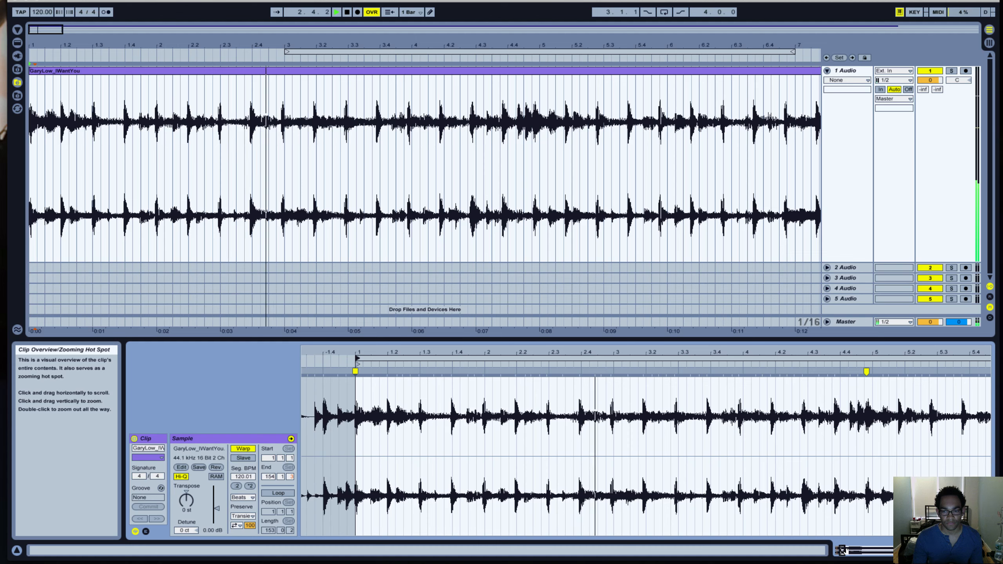
Play on towards bar 9, add a warp marker on its downbeat transient and align it to 9.1.1.
left_click_drag(843, 551, 827, 548)
key("space")
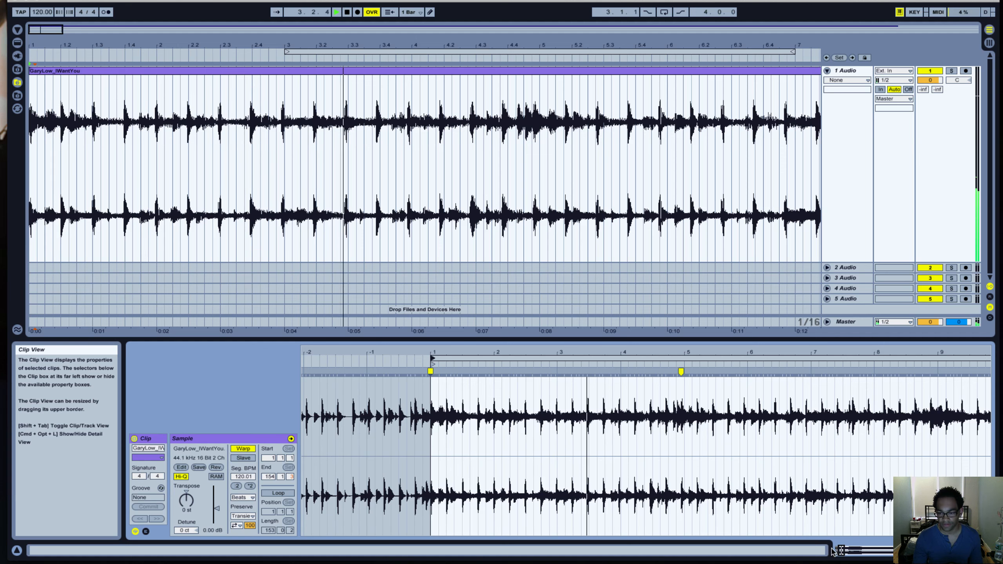
left_click_drag(842, 551, 844, 551)
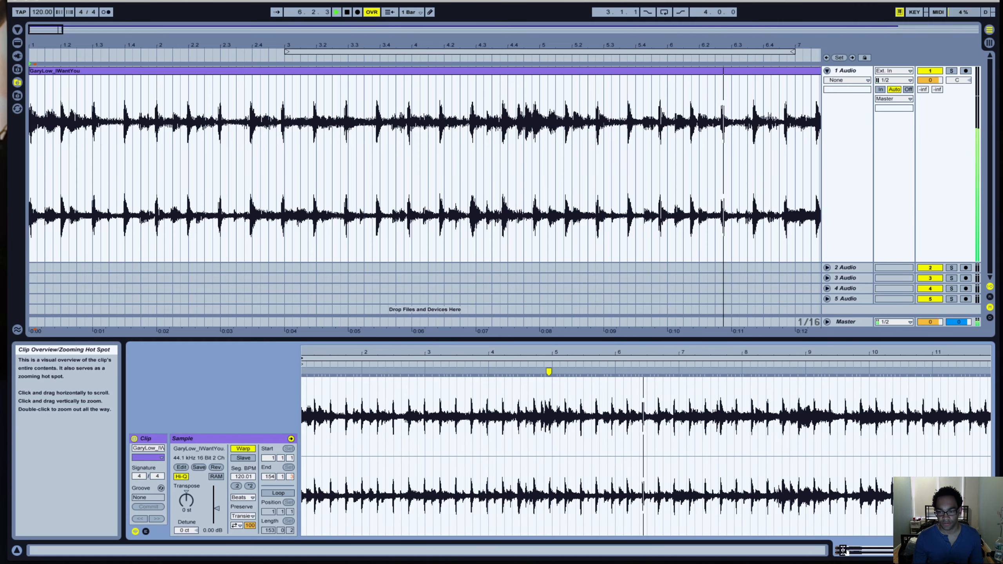
left_click_drag(842, 551, 844, 551)
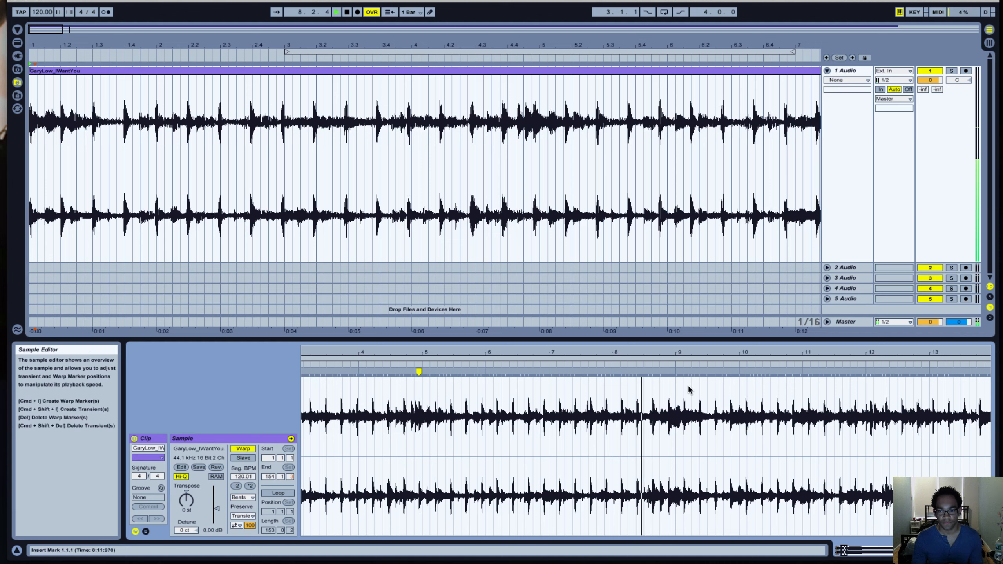
left_click(666, 377)
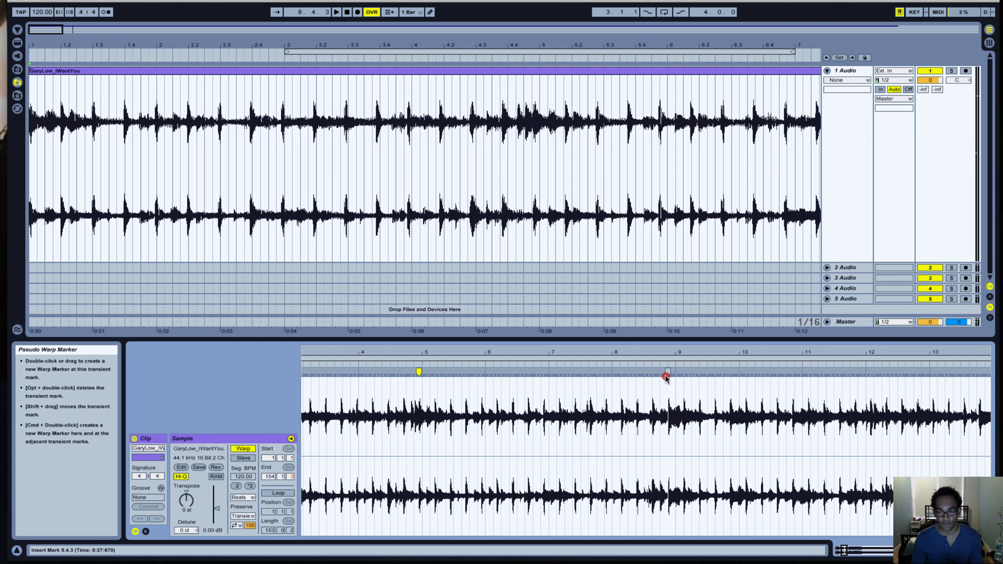
left_click_drag(666, 373, 675, 372)
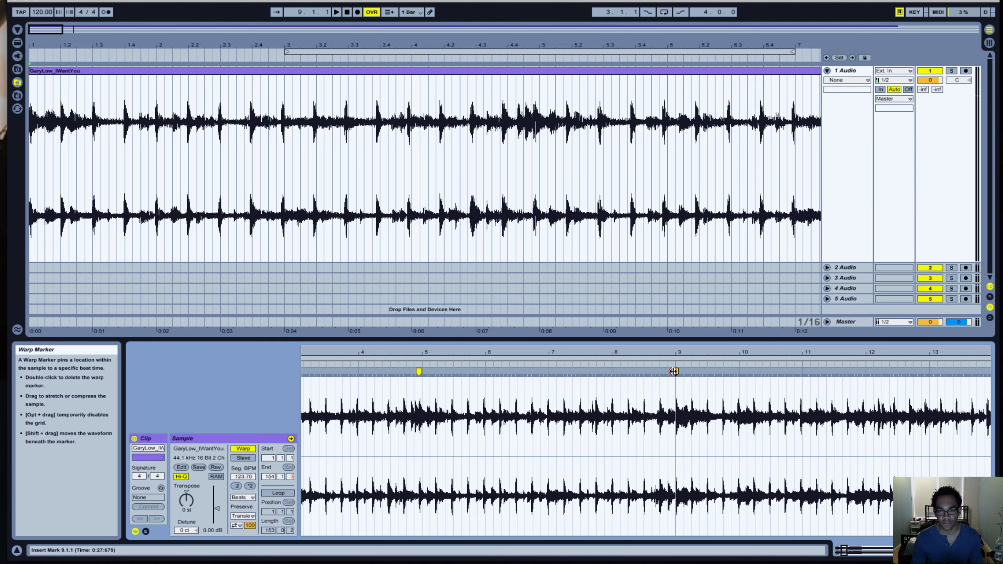
Play the arrangement from just before bar 5 and from bar 9 to check the warped timing.
left_click(532, 158)
key("space")
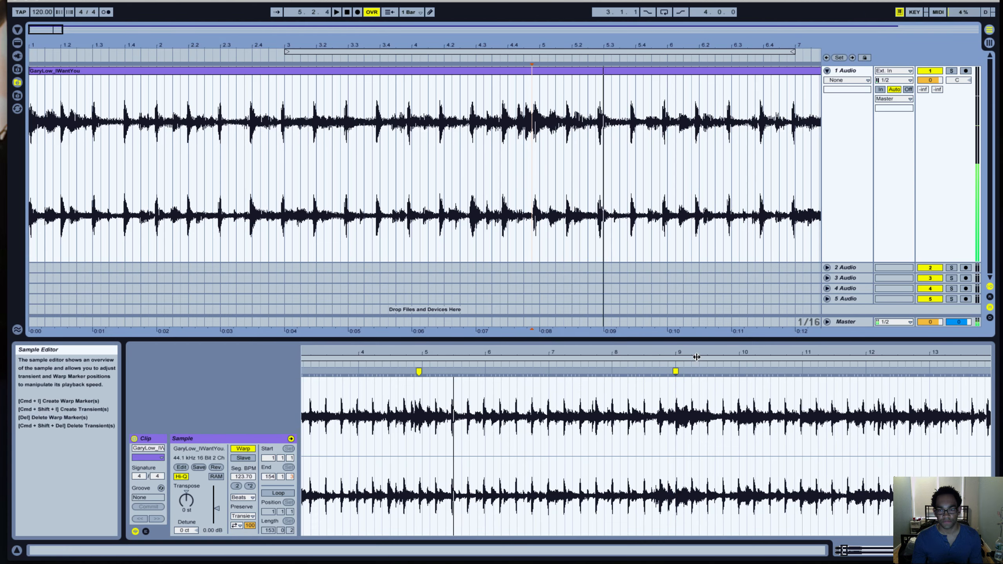
left_click_drag(47, 31, 143, 31)
left_click(120, 120)
key("space")
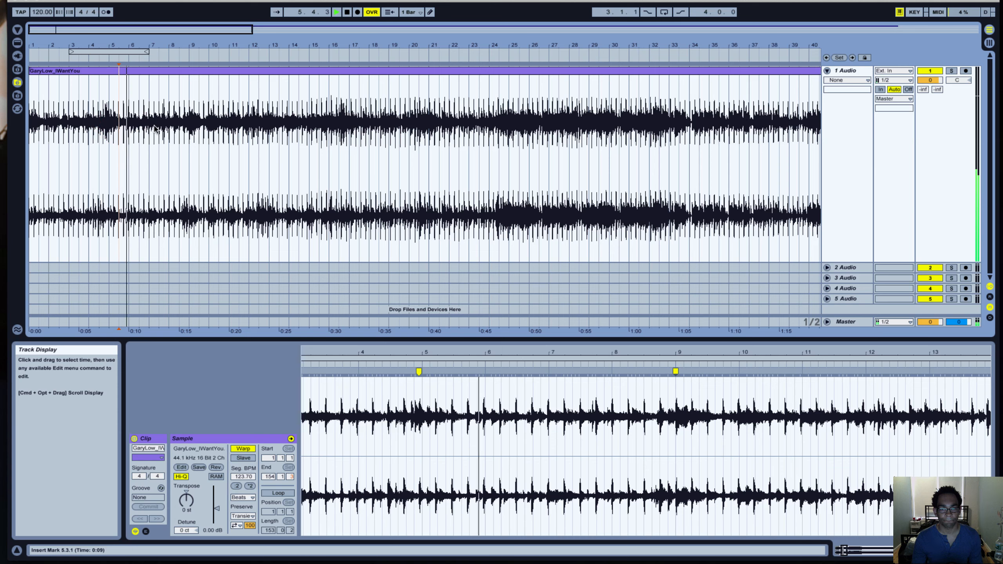
left_click(239, 124)
left_click(190, 124)
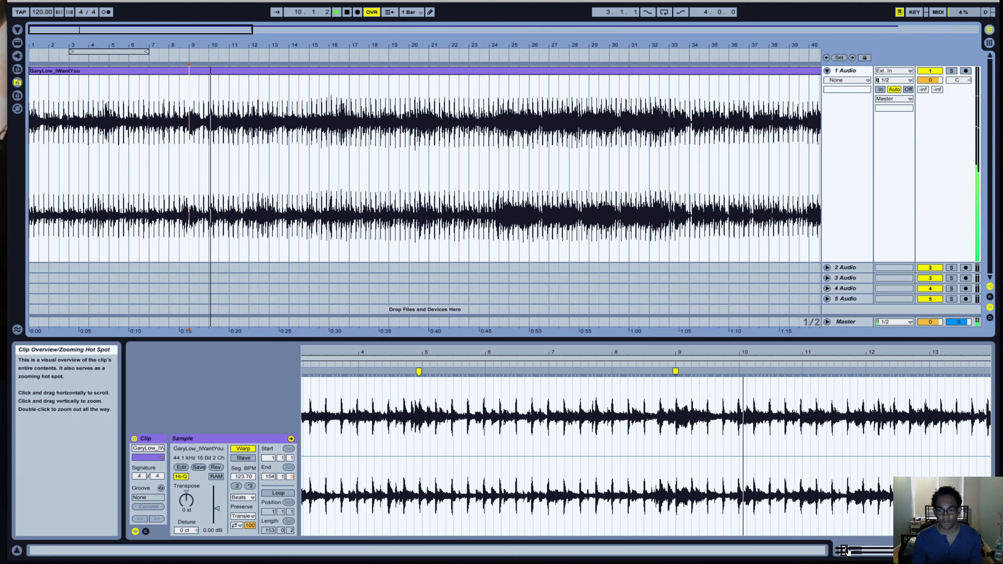
Add a warp marker on the downbeat transient just before bar 13 and align it to 13.1.1.
left_click_drag(844, 549, 848, 550)
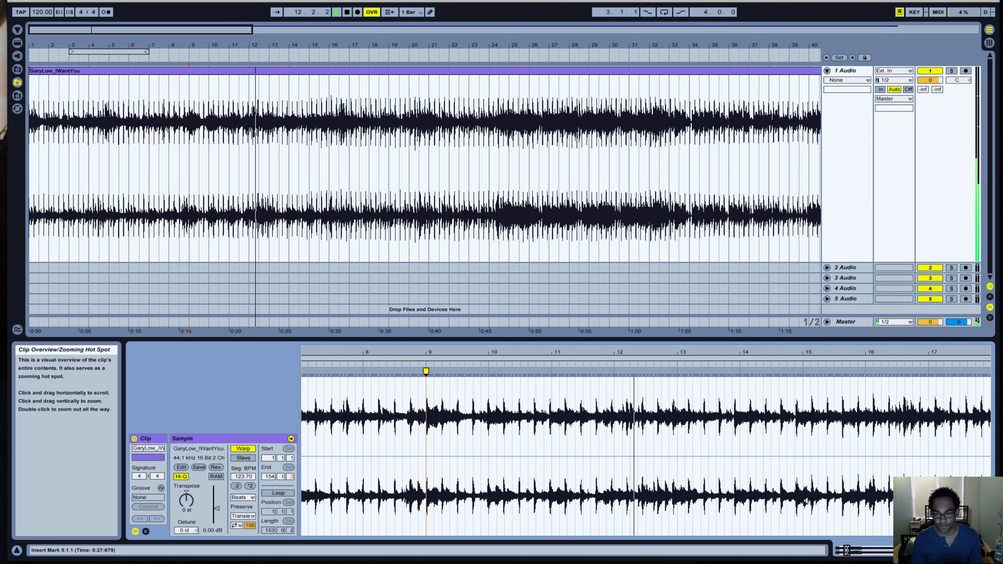
double_click(672, 371)
left_click_drag(672, 372, 677, 372)
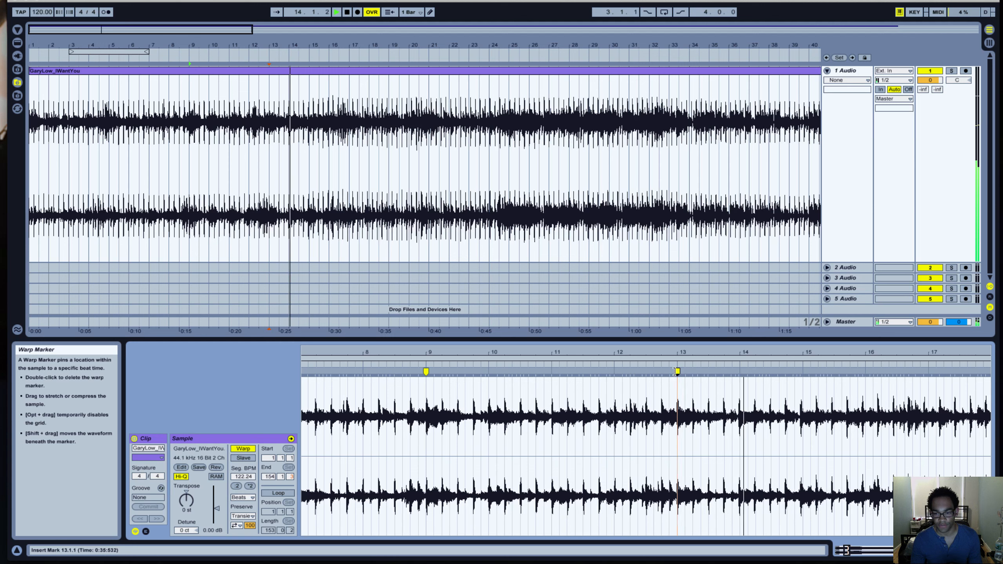
Find the bar 17 downbeat by playback, add a warp marker on its transient and align it to 17.1.1.
left_click_drag(847, 550, 850, 551)
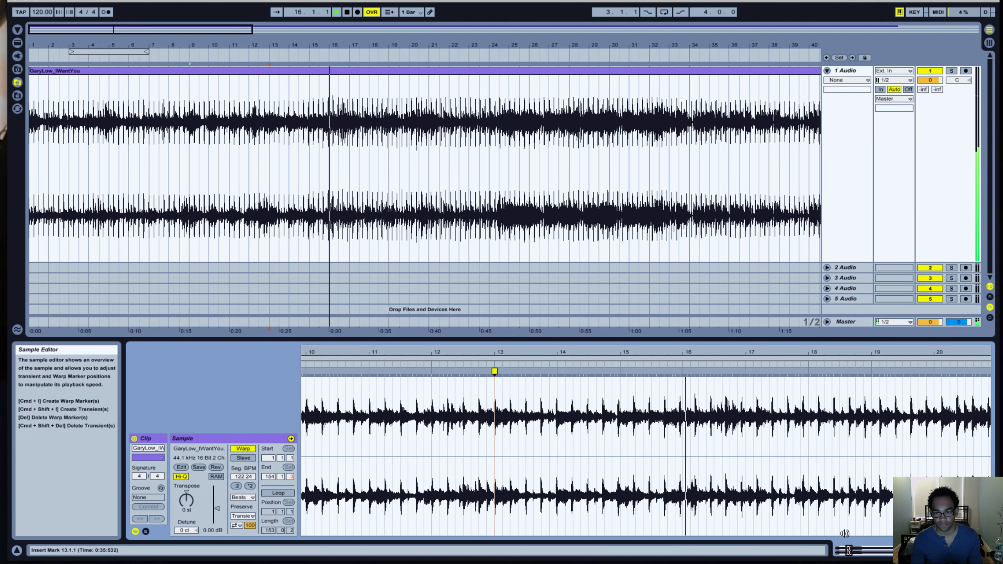
key("space")
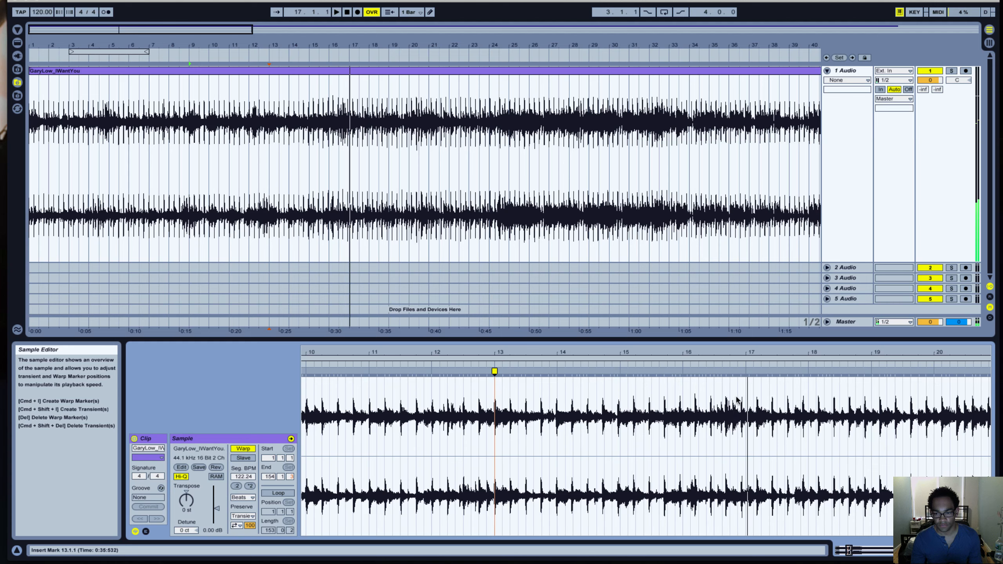
double_click(741, 372)
left_click_drag(741, 372, 745, 370)
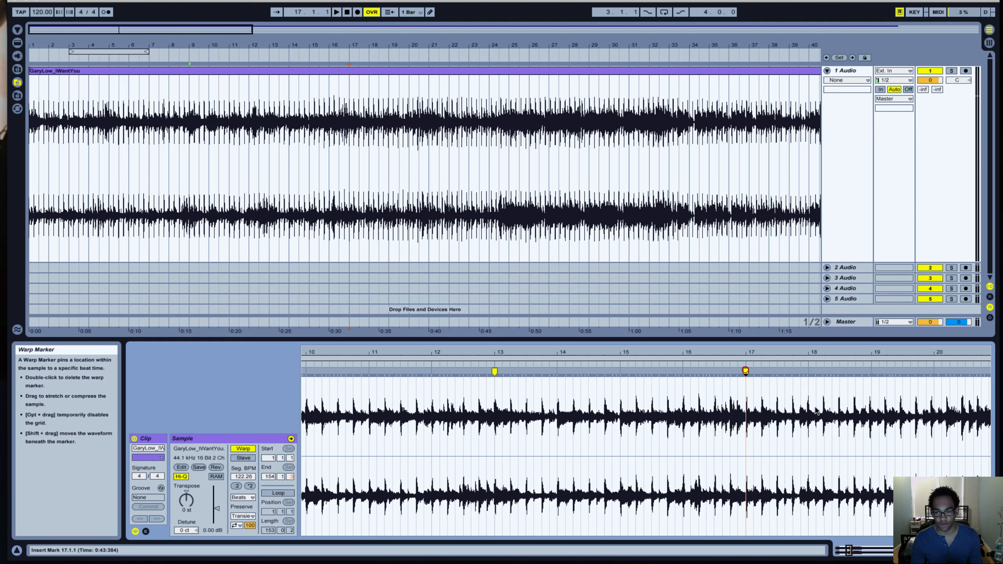
Set the sample's loop region to bars 1 to 17 and move the clip's end marker to 17.1.1.
left_click_drag(849, 552, 849, 491)
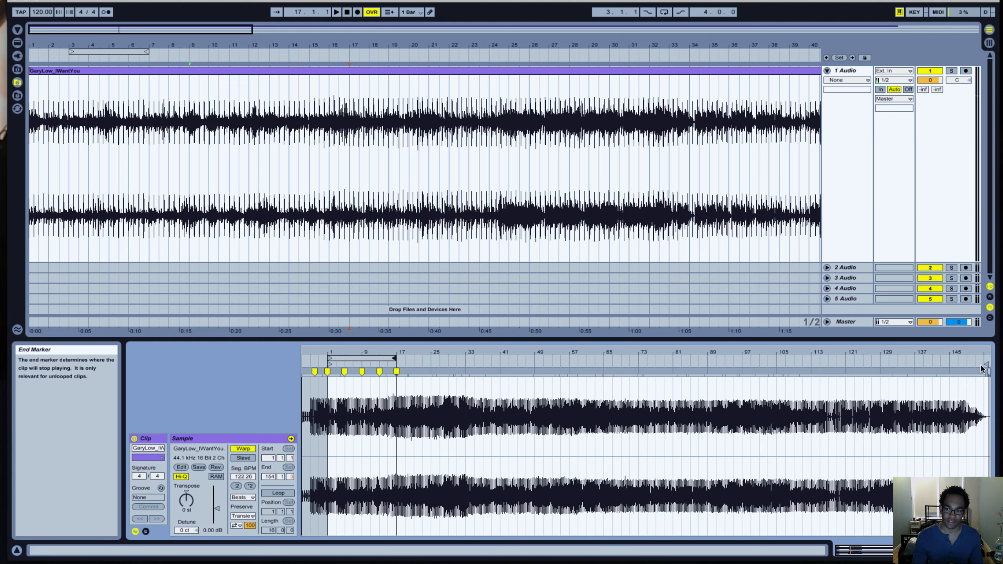
mouse_move(984, 368)
left_mouse_down()
mouse_move(755, 393)
mouse_move(395, 401)
left_mouse_up()
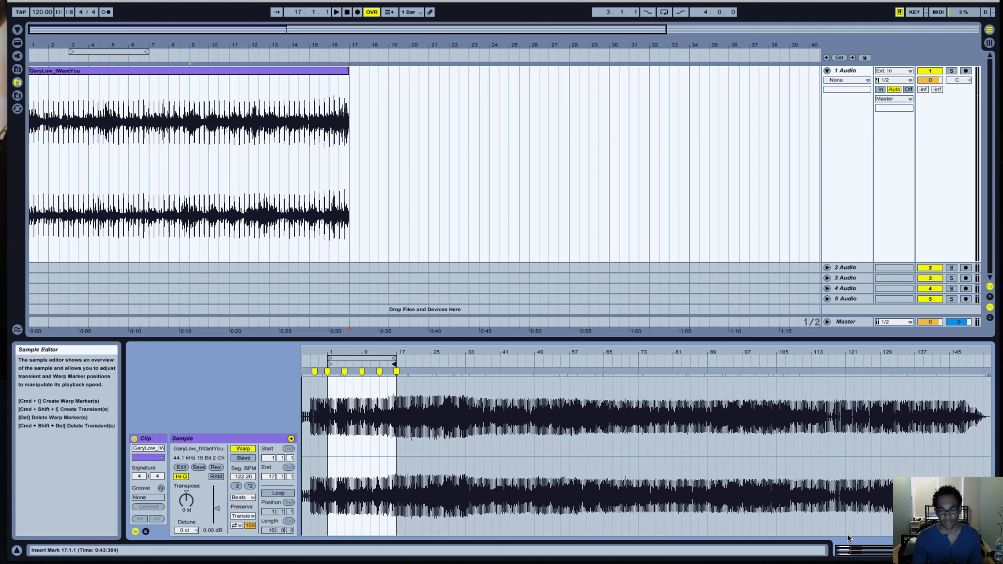
mouse_move(851, 550)
left_mouse_down()
mouse_move(846, 562)
mouse_move(842, 552)
left_mouse_up()
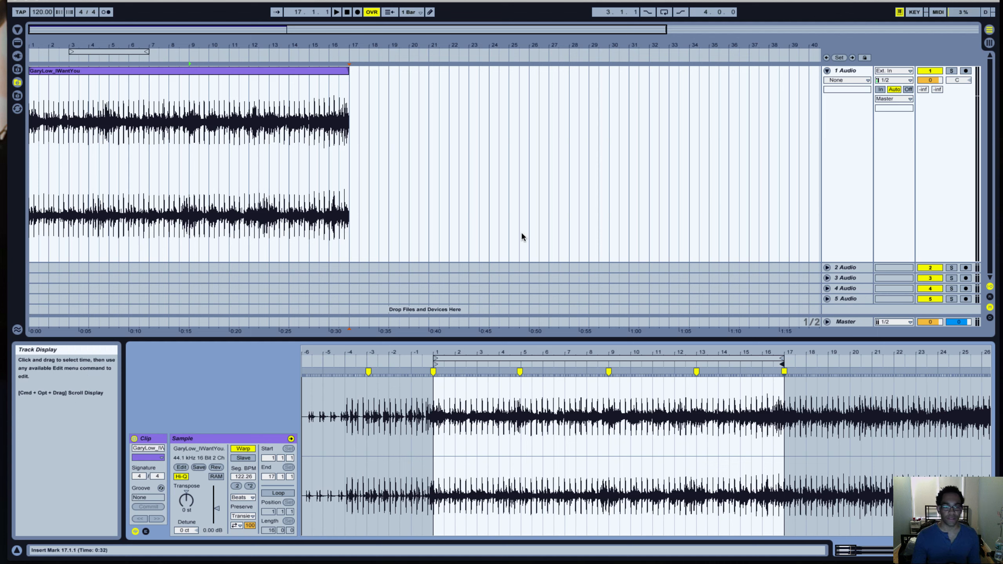
Return playback to 1.1.1, tap in a slower project tempo while listening, and set the tempo to 87.00 BPM.
left_click(347, 13)
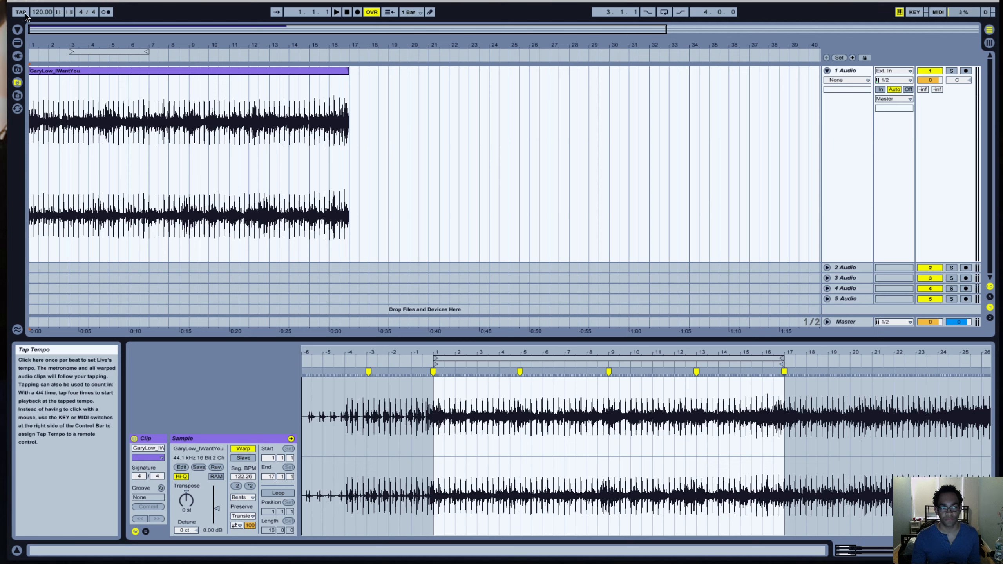
left_click(25, 15)
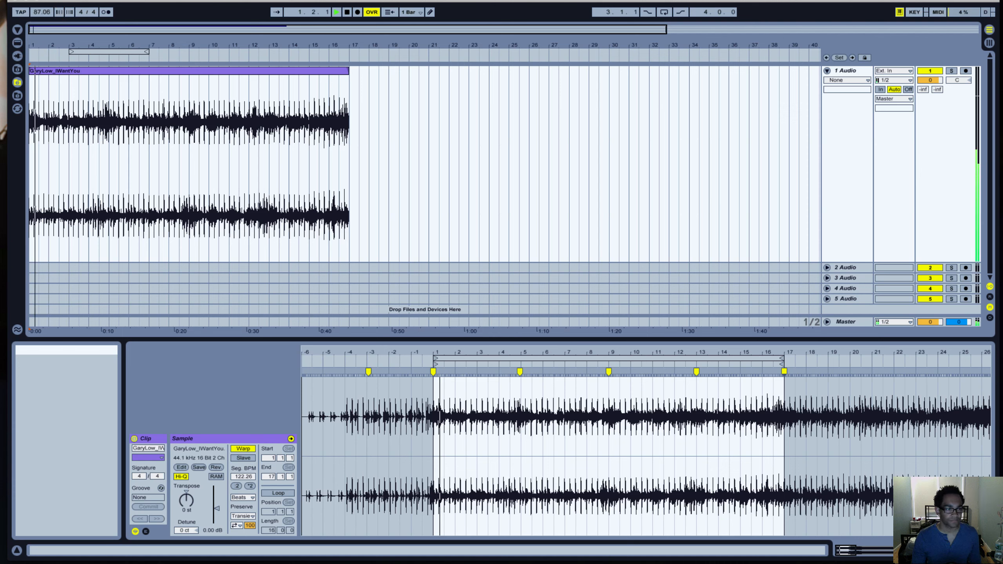
left_click(347, 12)
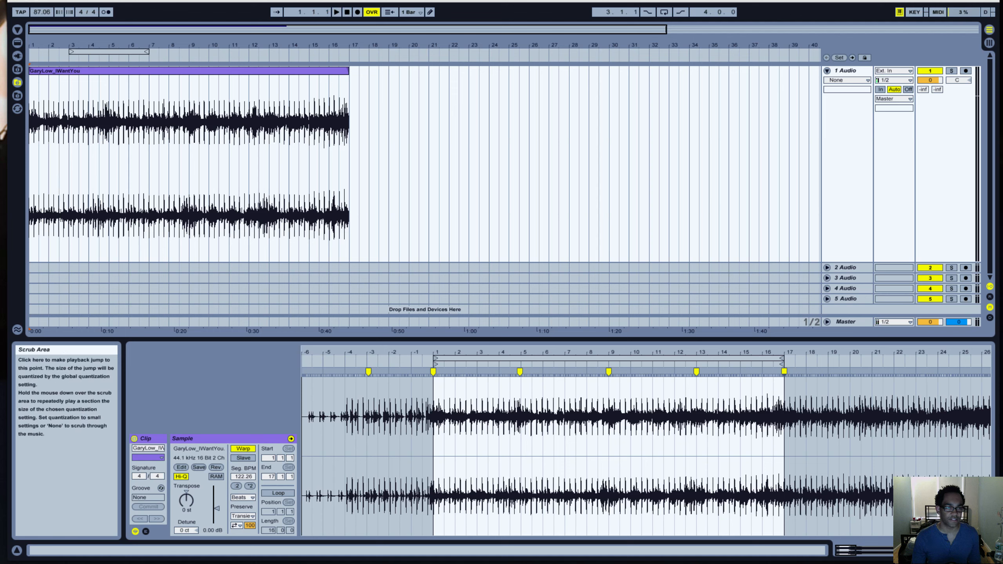
left_click(38, 13)
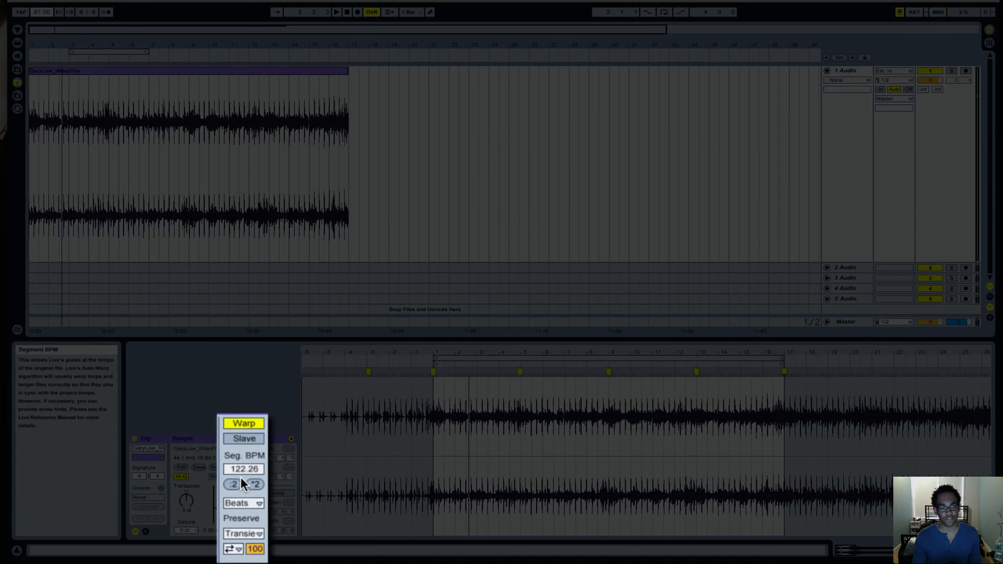
Set the clip's warp mode to Re-Pitch and raise its gain to 3.06 dB while playing it from the start.
left_click(242, 504)
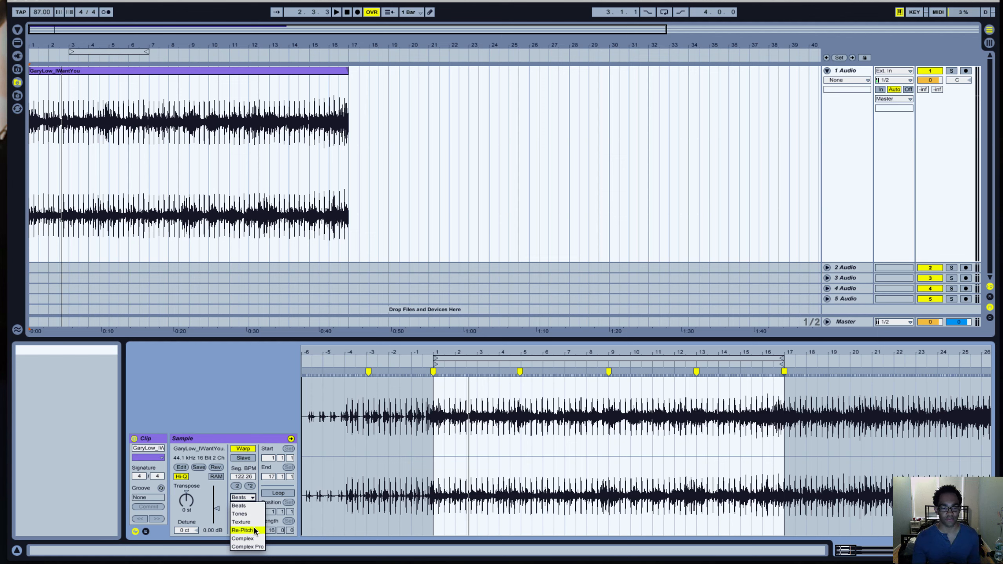
left_click(243, 531)
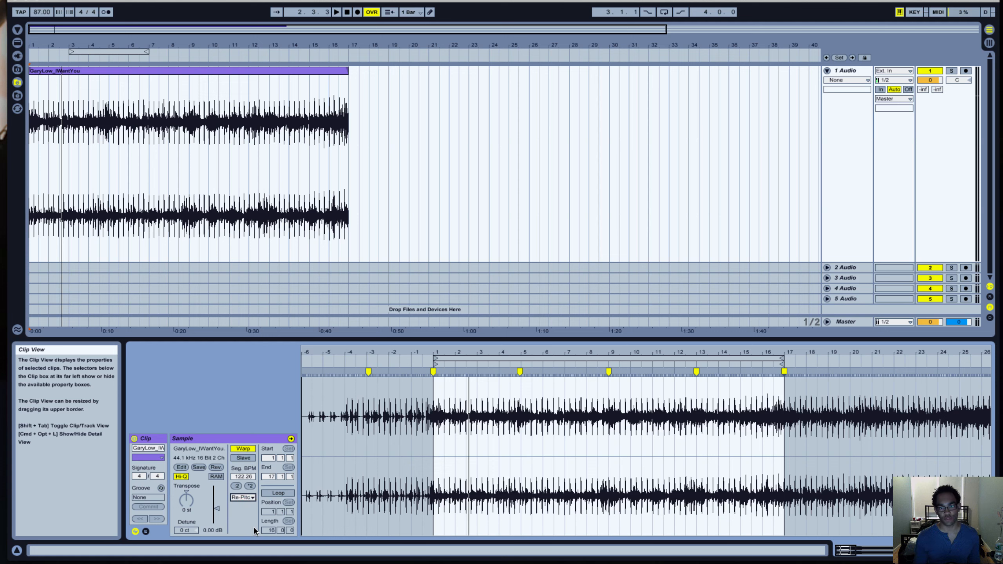
left_click(349, 14)
left_click(337, 12)
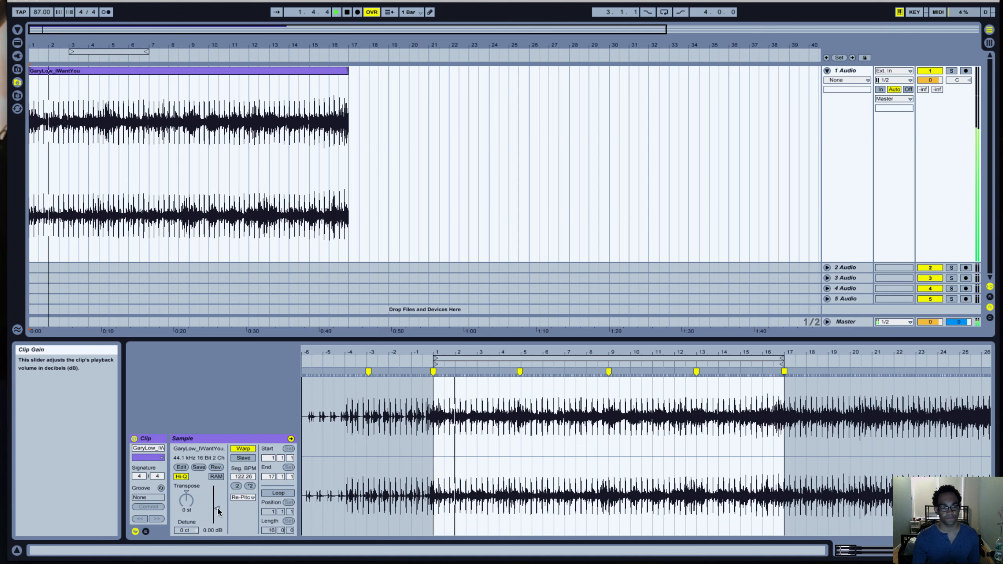
left_click_drag(218, 509, 218, 498)
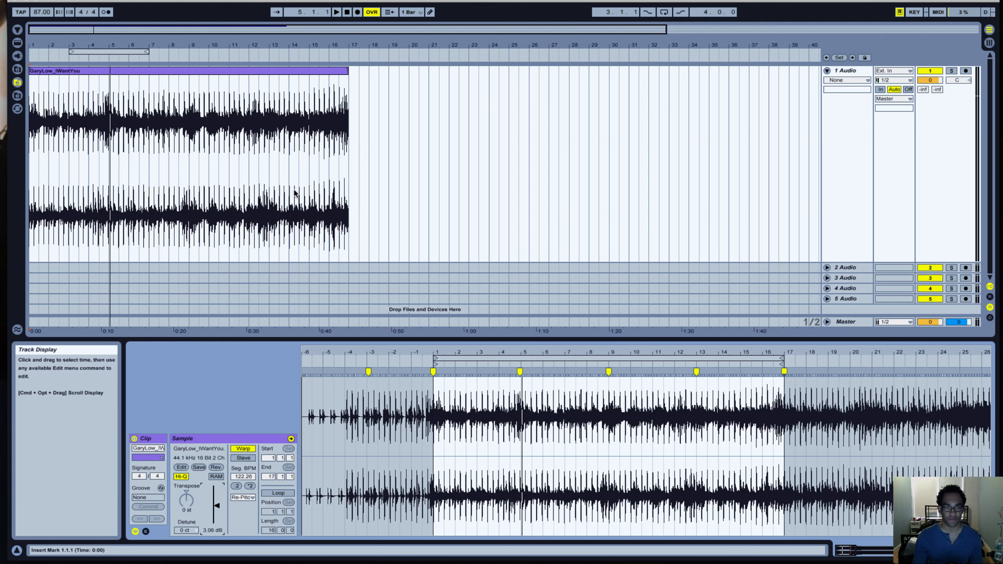
Delete the warp markers at bars 5, 9 and 13 and audition the clip from 1.1.1.
key("space")
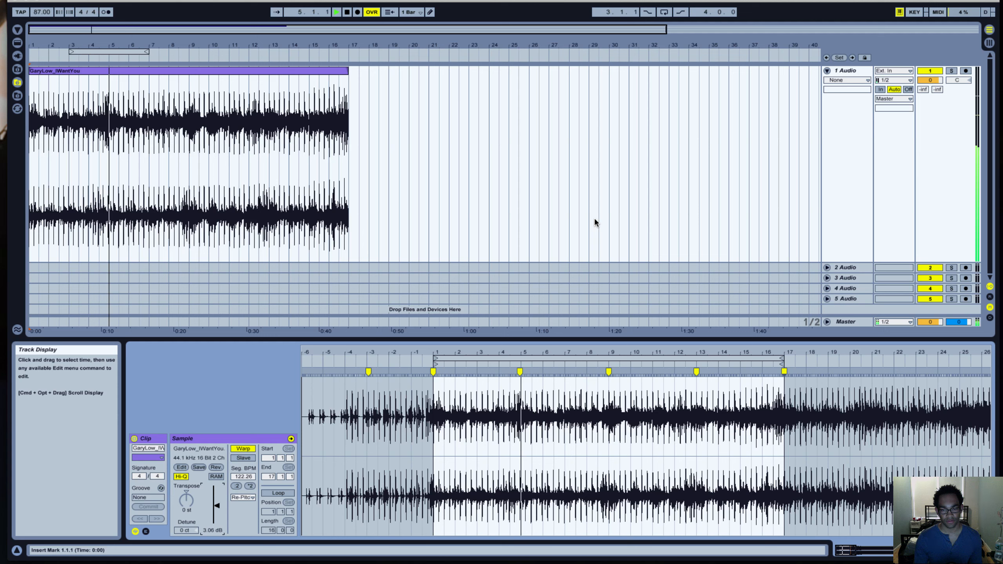
key("space")
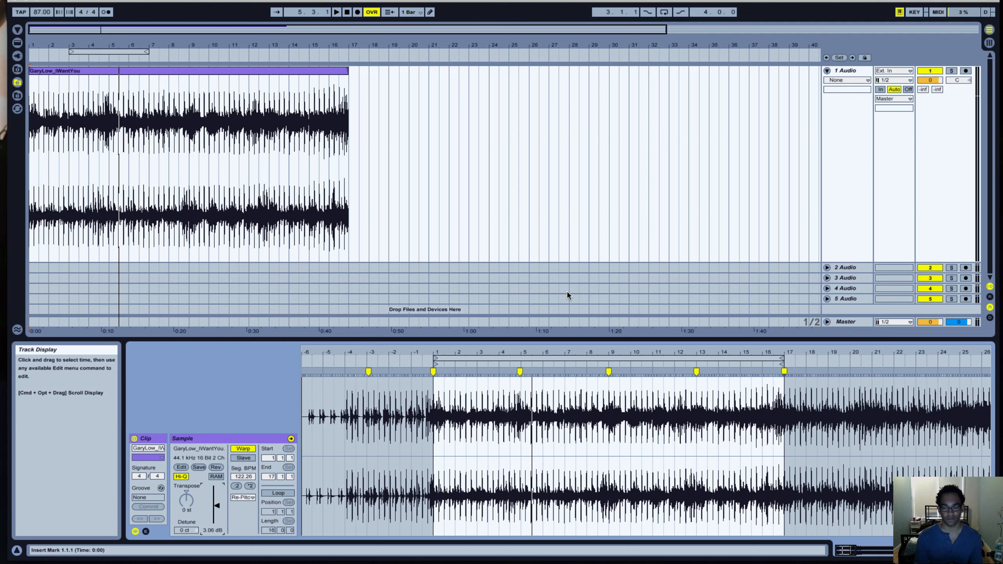
left_click(520, 372)
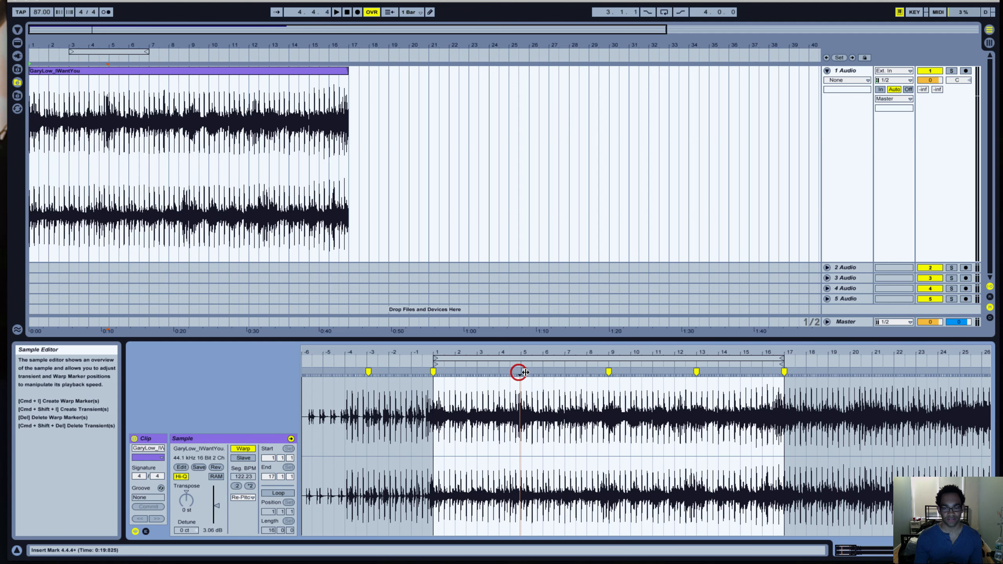
left_click(608, 372)
double_click(698, 371)
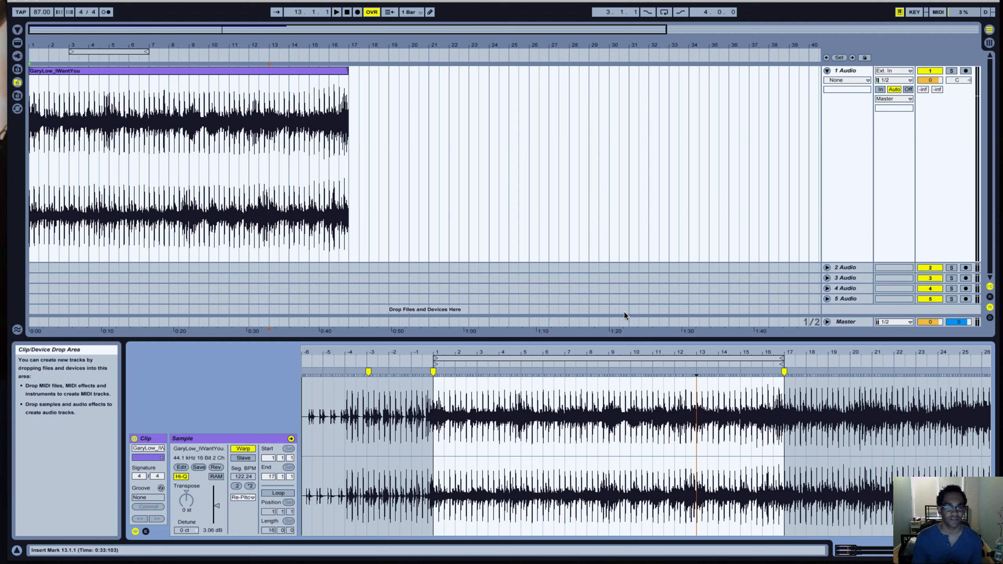
key("space")
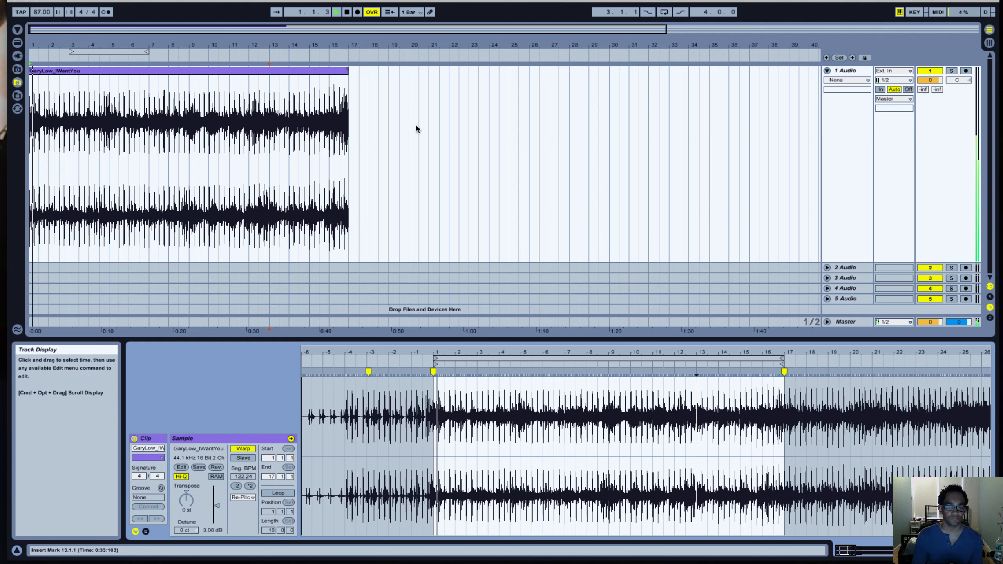
key("space")
left_click(347, 11)
key("space")
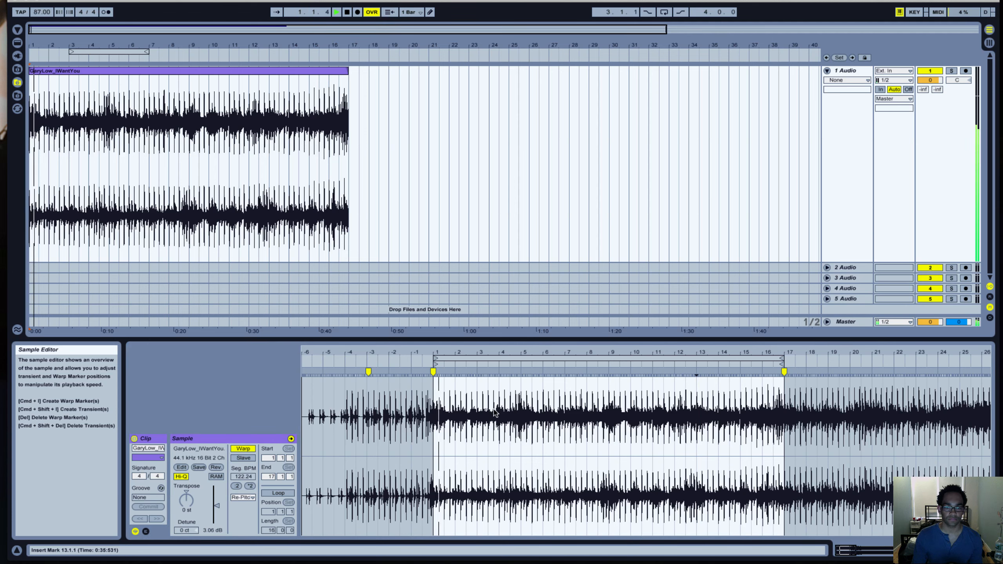
key("space")
left_click(343, 13)
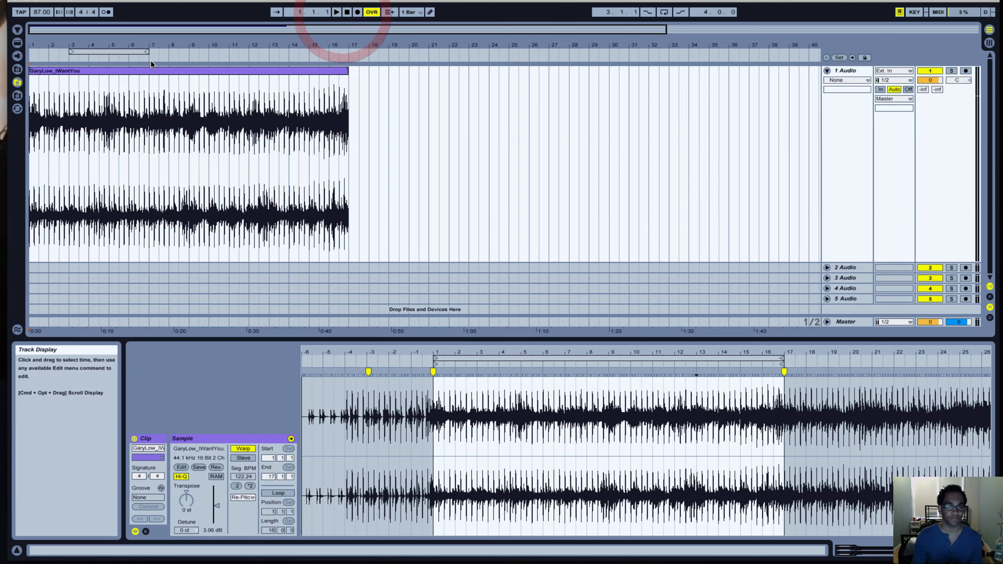
Split the GaryLow_IWantYou clip in the arrangement at 3.1.1 and 5.1.1.
left_click_drag(91, 30, 159, 30)
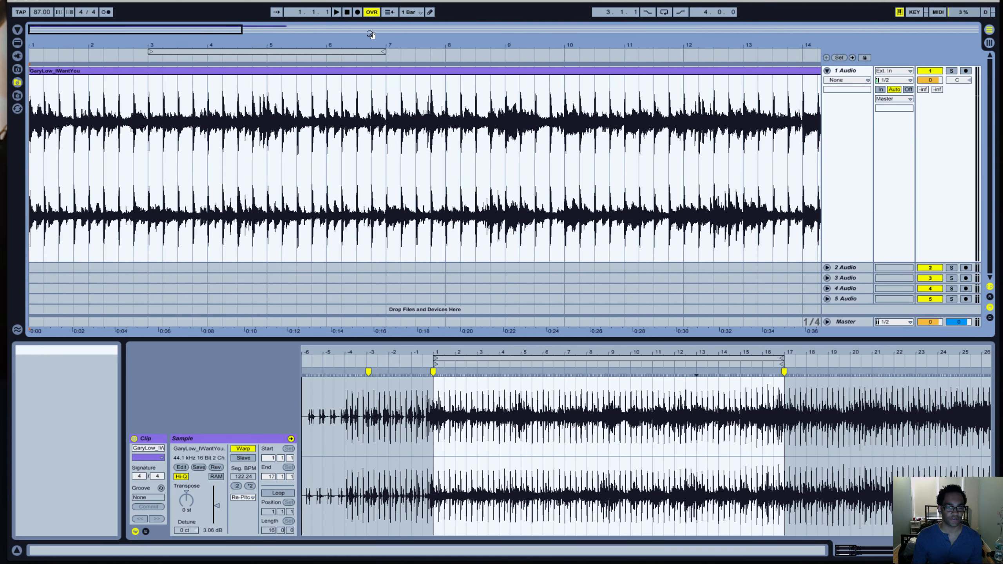
key("space")
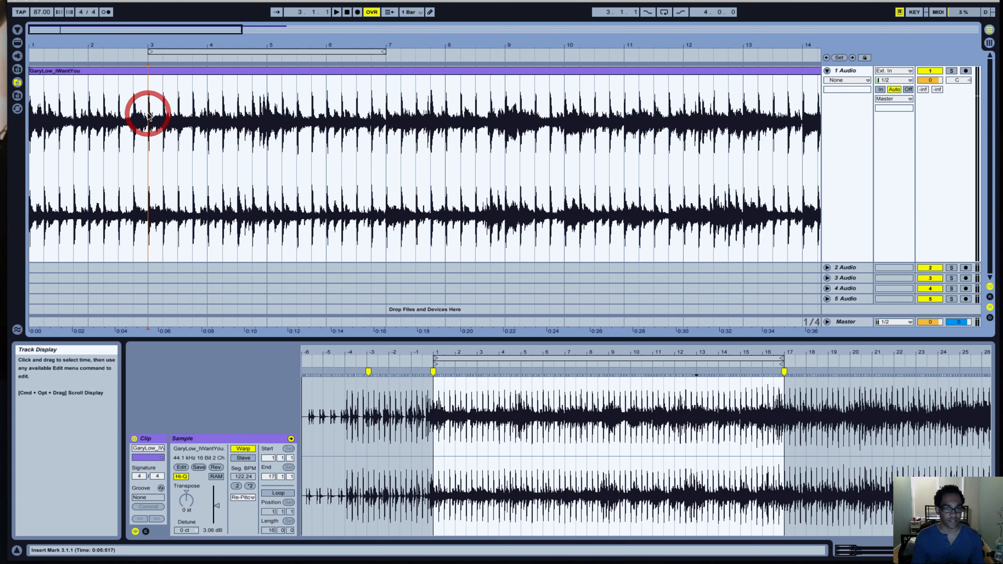
key("super+e")
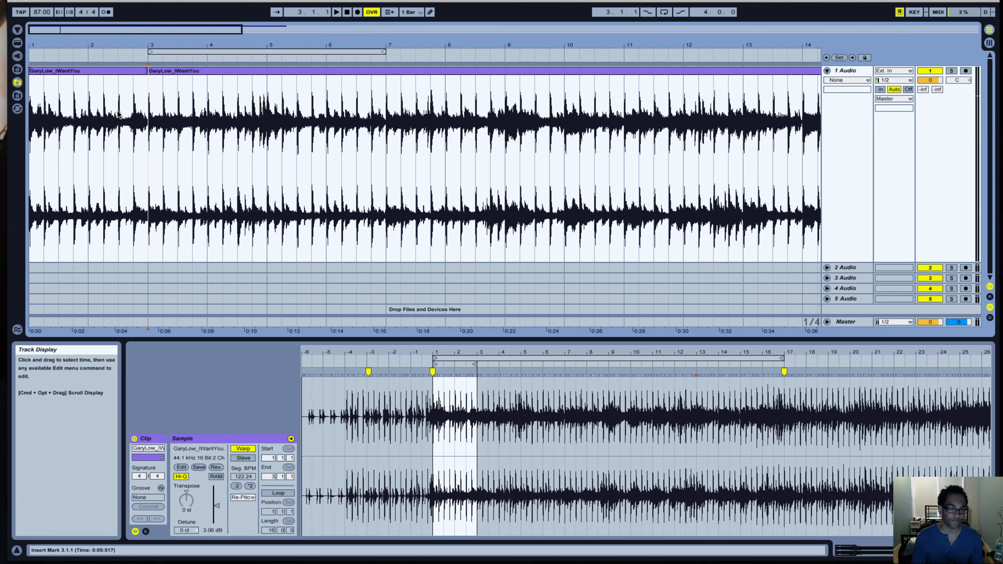
left_click(237, 98)
key("space")
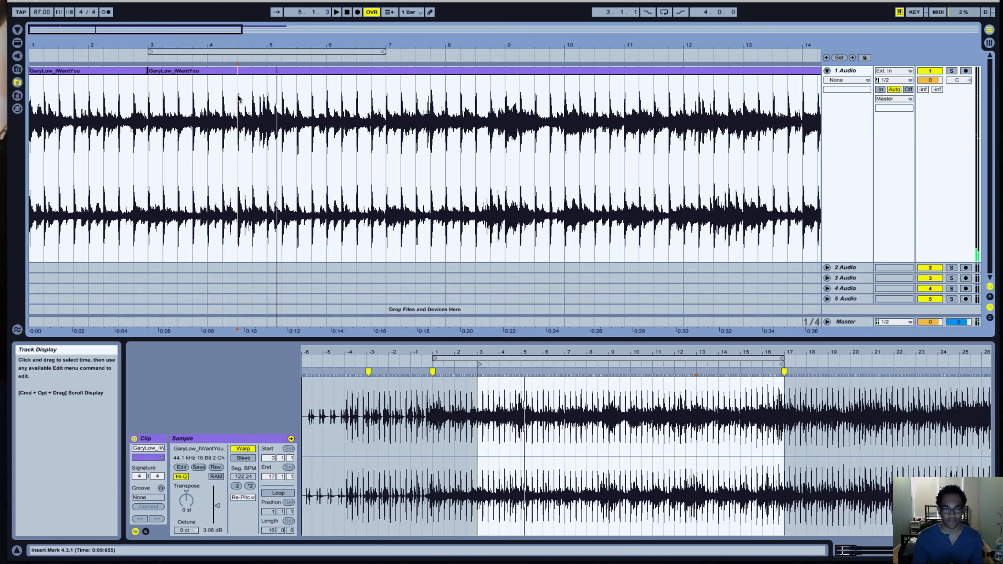
key("space")
left_click(265, 92)
key("super+e")
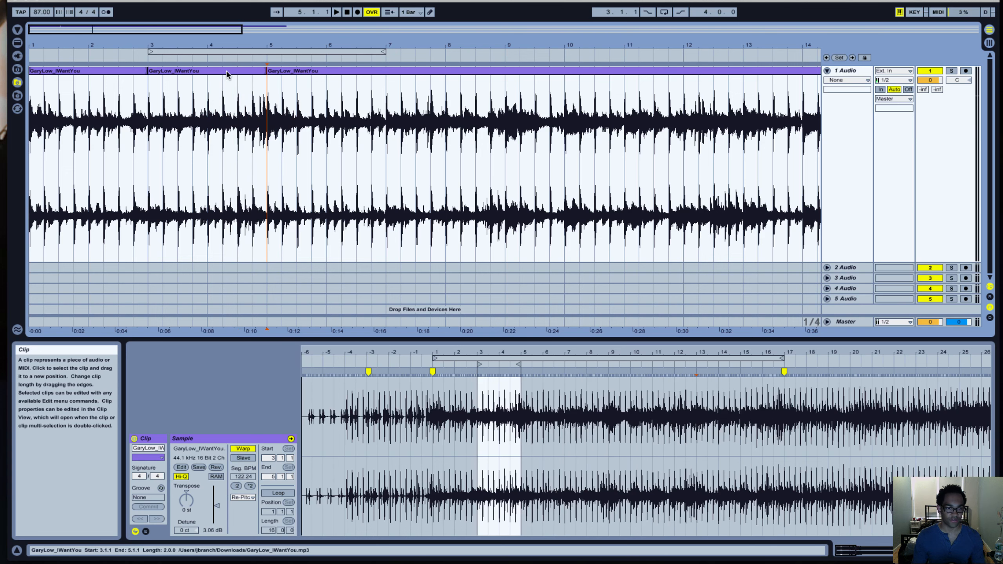
Replace the clip between bars 3 and 5 with a copy of the opening two-bar clip and play from the start.
left_click(228, 72)
key("Delete")
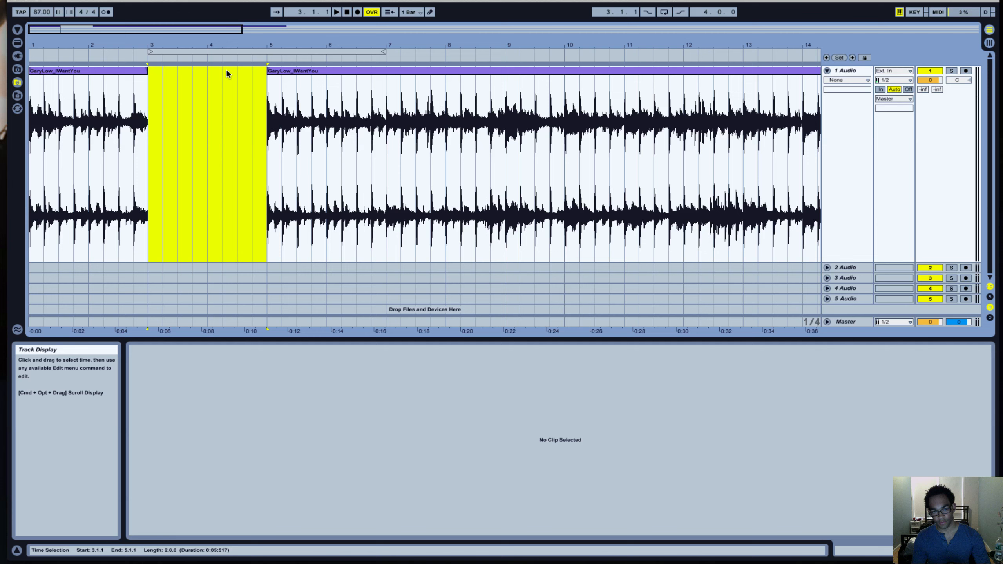
left_click(191, 104)
left_click(98, 72)
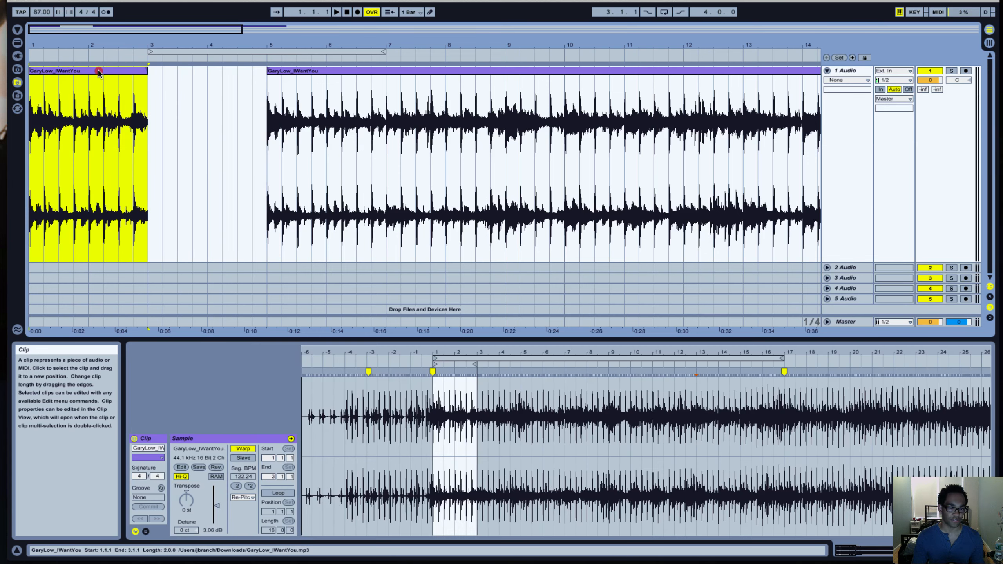
left_click_drag(98, 72, 215, 71)
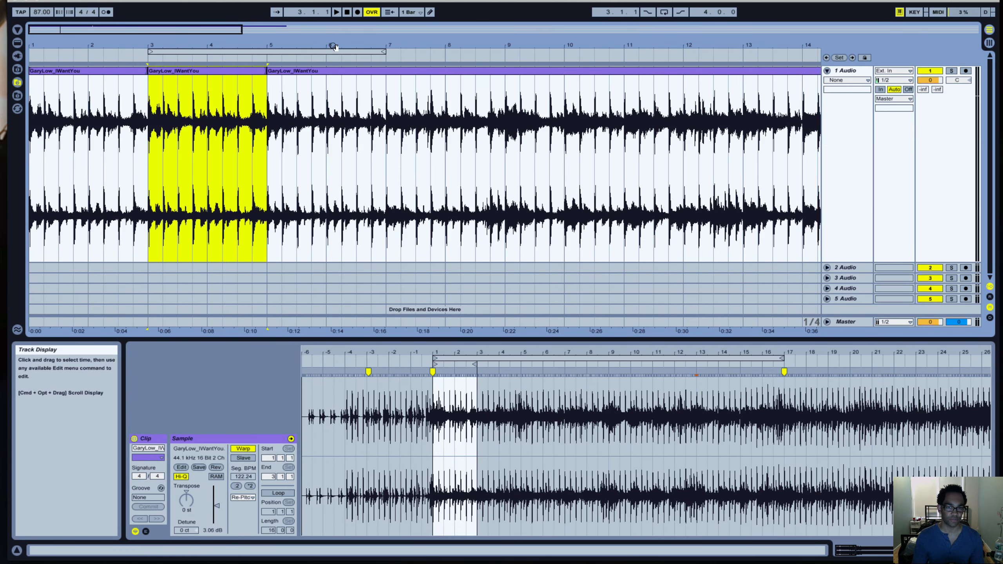
left_click(350, 14)
key("space")
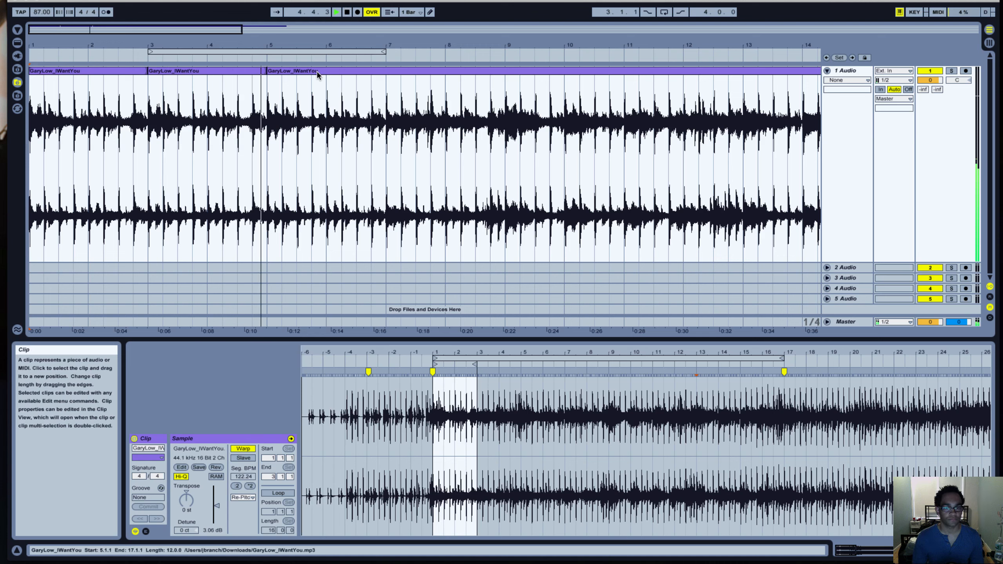
Try copies of the opening two-bar clip at bars 5 and 7, and extend the last clip's start back to 7.1.1.
left_click_drag(202, 76, 439, 74)
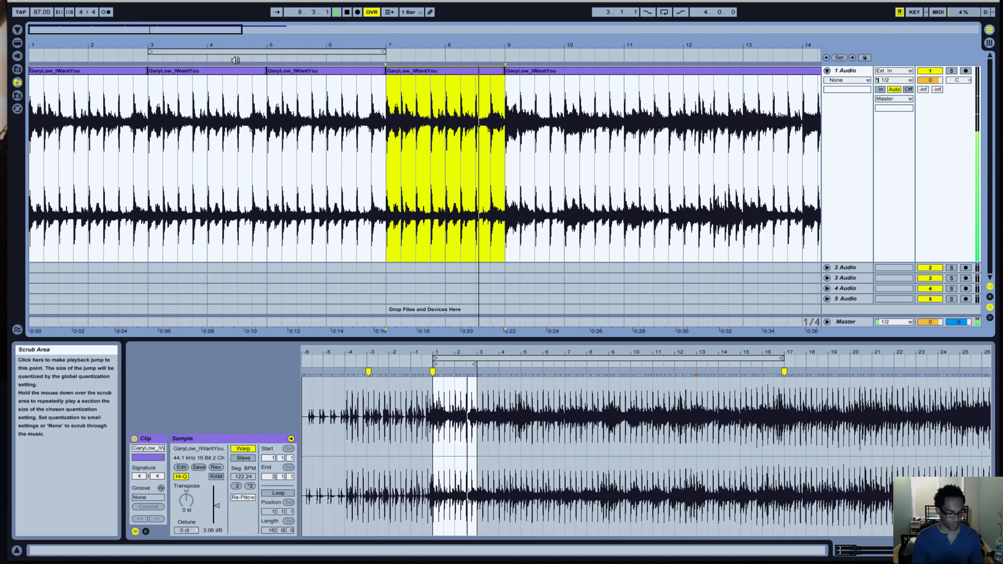
key("space")
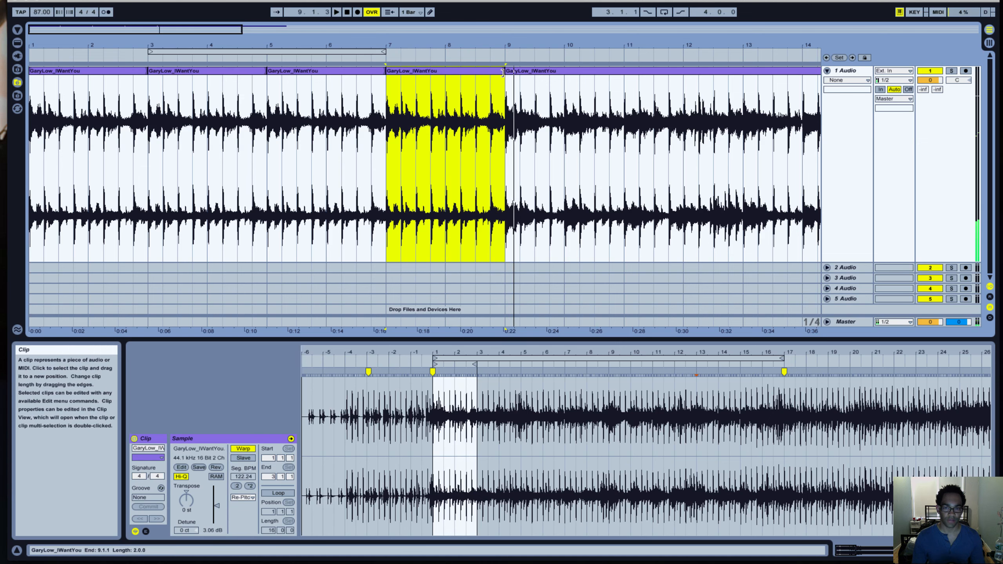
left_click(508, 71)
left_click_drag(508, 72, 389, 67)
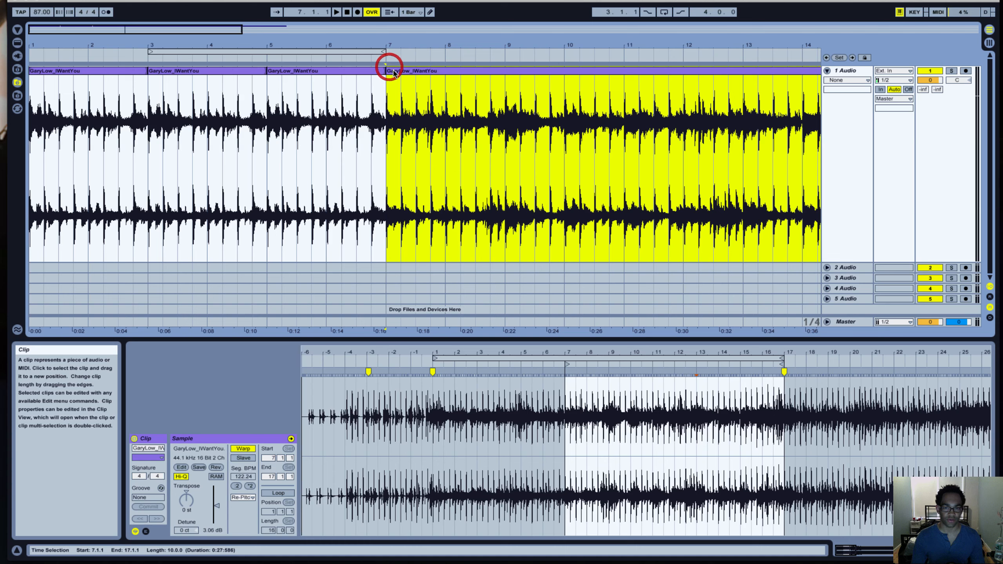
left_click(446, 102)
key("space")
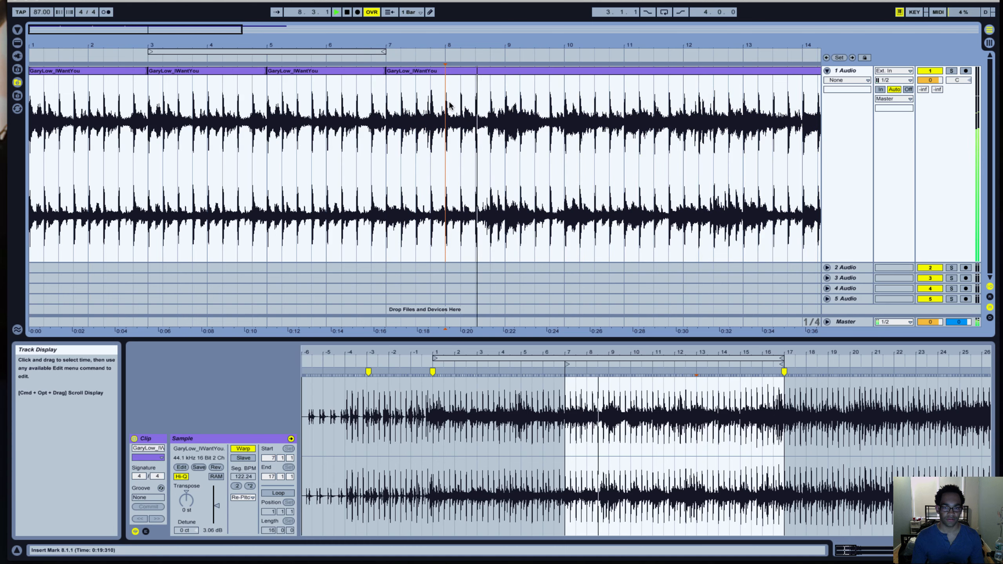
key("space")
Undo the clip copies and the last clip's extension, back to the original section between bars 3 and 5.
key("super+z")
key("super+z")
key("super+z")
key("super+z")
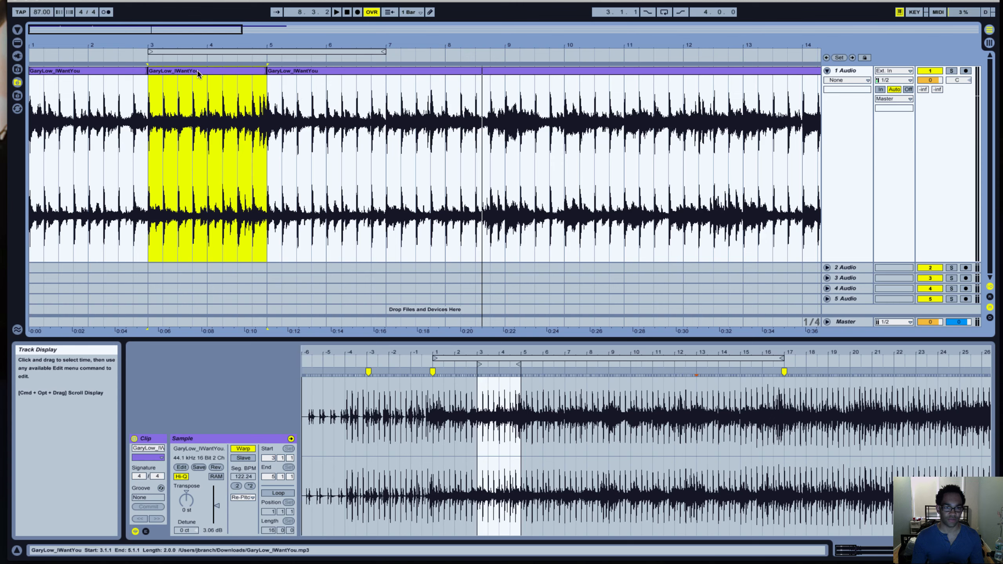
Move the bar 3 clip to 7.1.1, and fill bars 3 to 7 with two copies of the opening two-bar clip.
left_click_drag(198, 74, 432, 72)
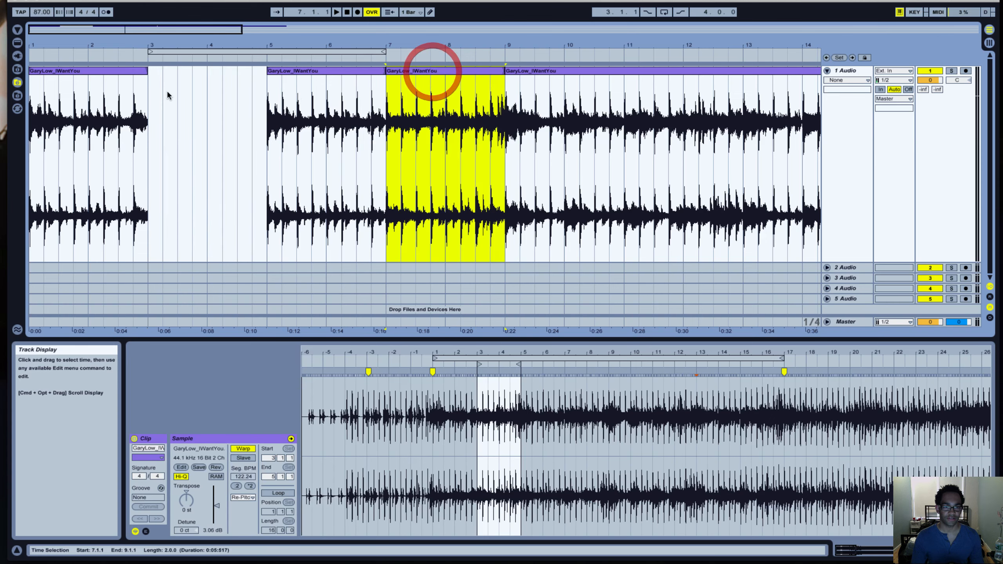
left_click_drag(83, 74, 319, 71)
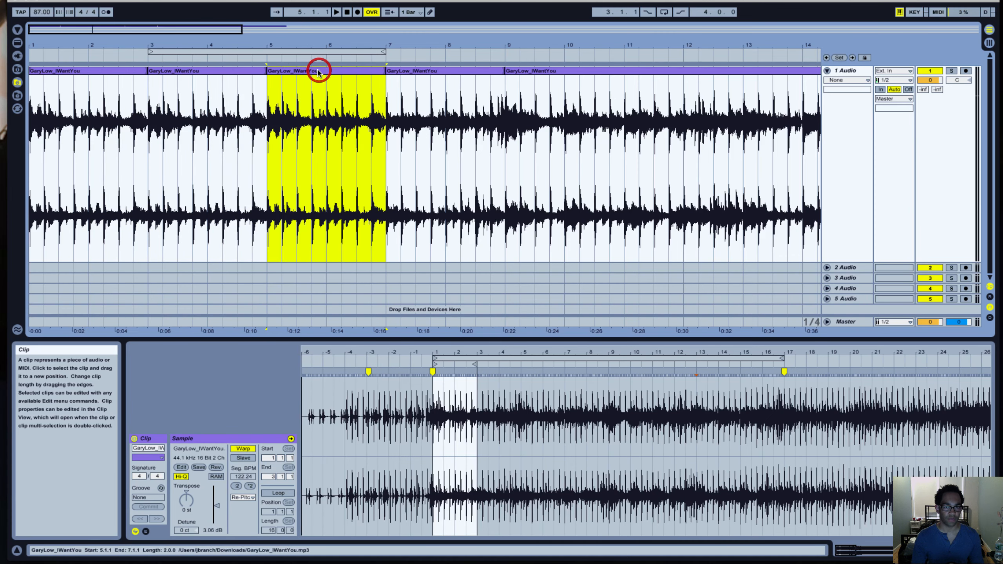
left_click(347, 12)
key("space")
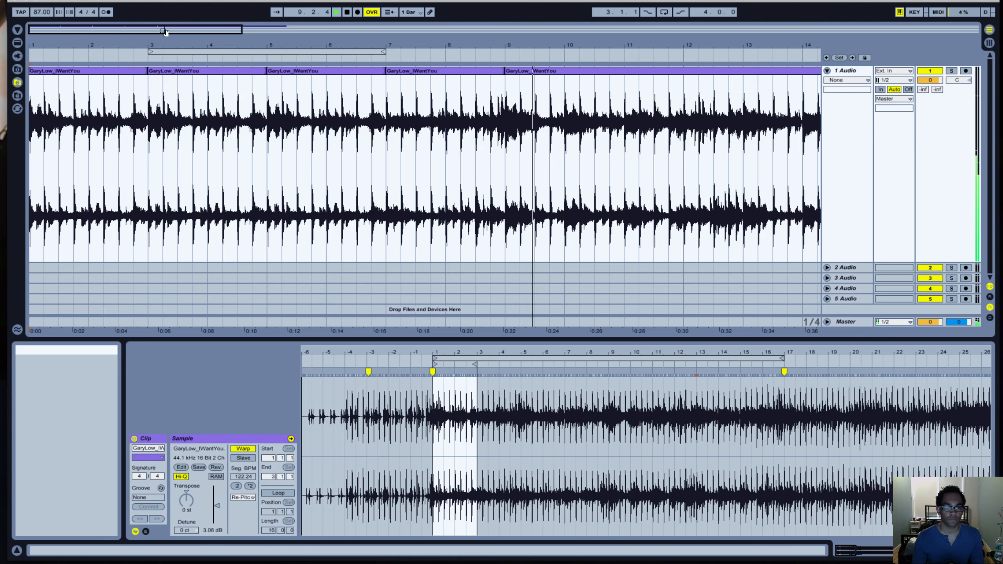
Split the last clip in the arrangement at 13.1.1.
left_click_drag(164, 31, 229, 30)
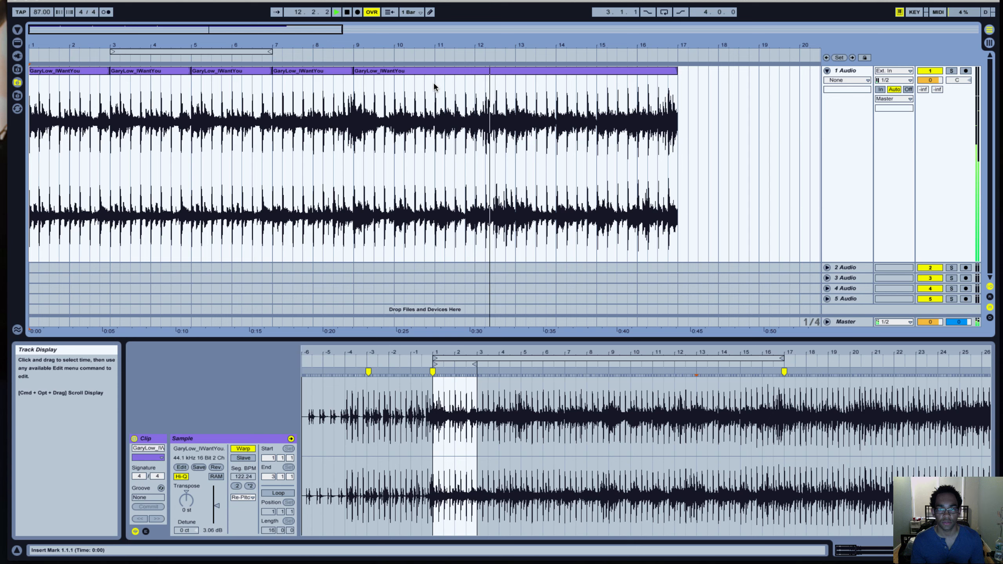
left_click(511, 93)
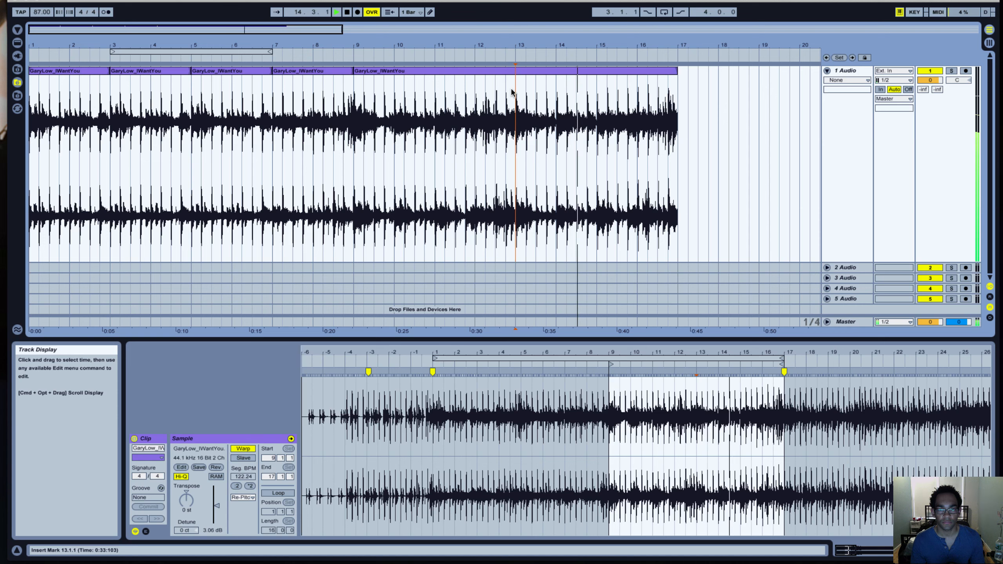
key("super+e")
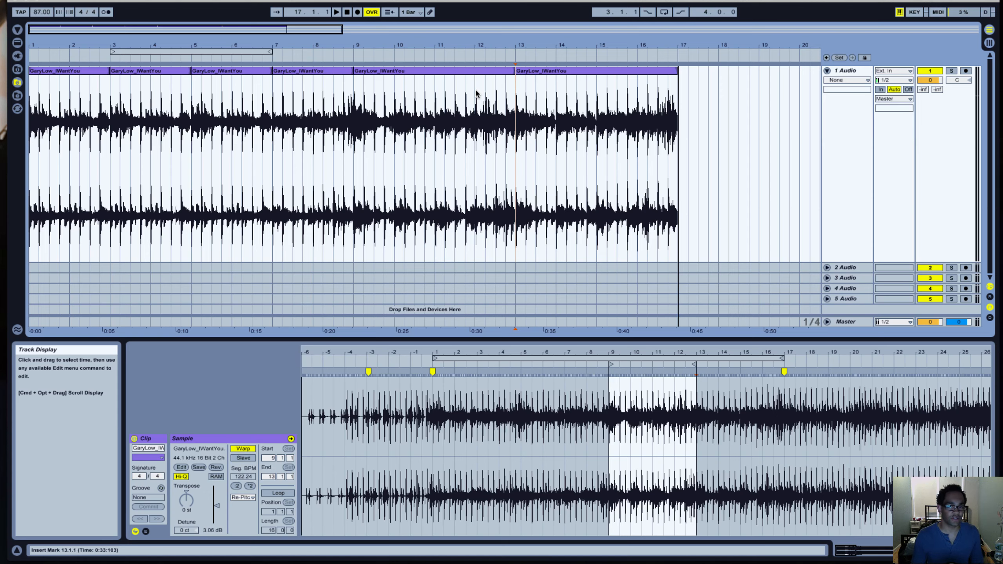
Audition the transition around bar 3 and extend the opening clip's end to 3.3.1.
left_click_drag(109, 30, 110, 46)
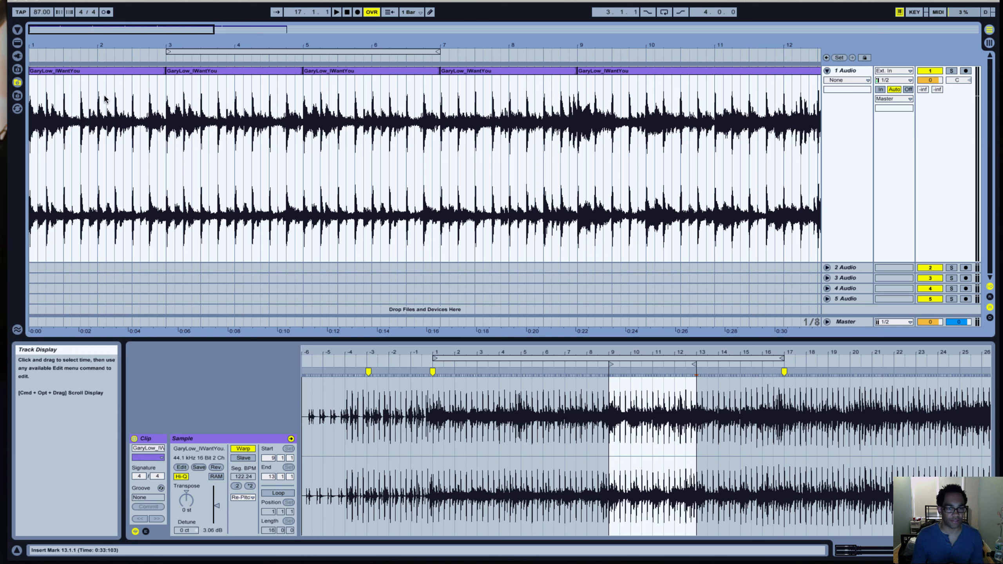
left_click(94, 98)
key("space")
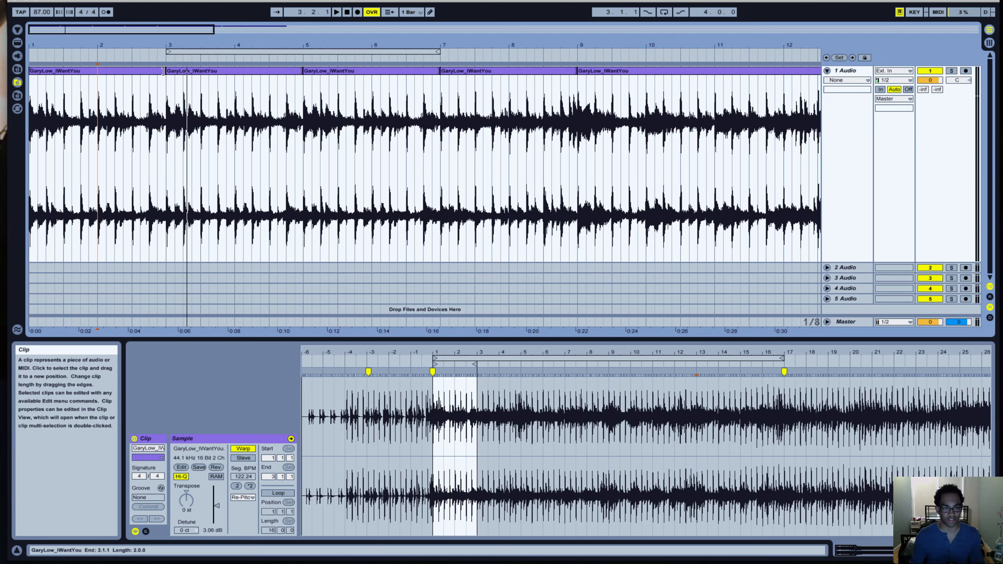
left_click(163, 71)
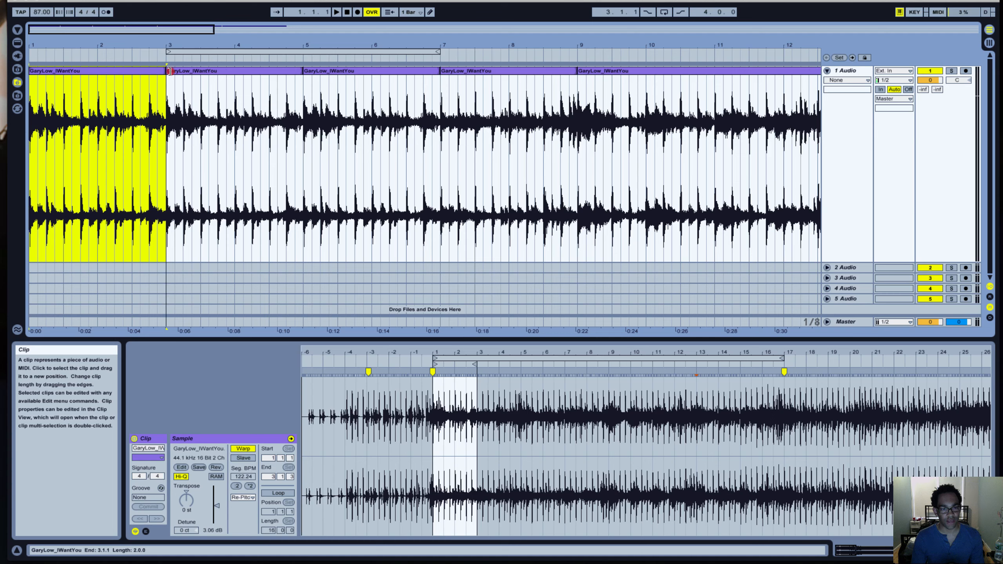
left_click_drag(169, 72, 201, 71)
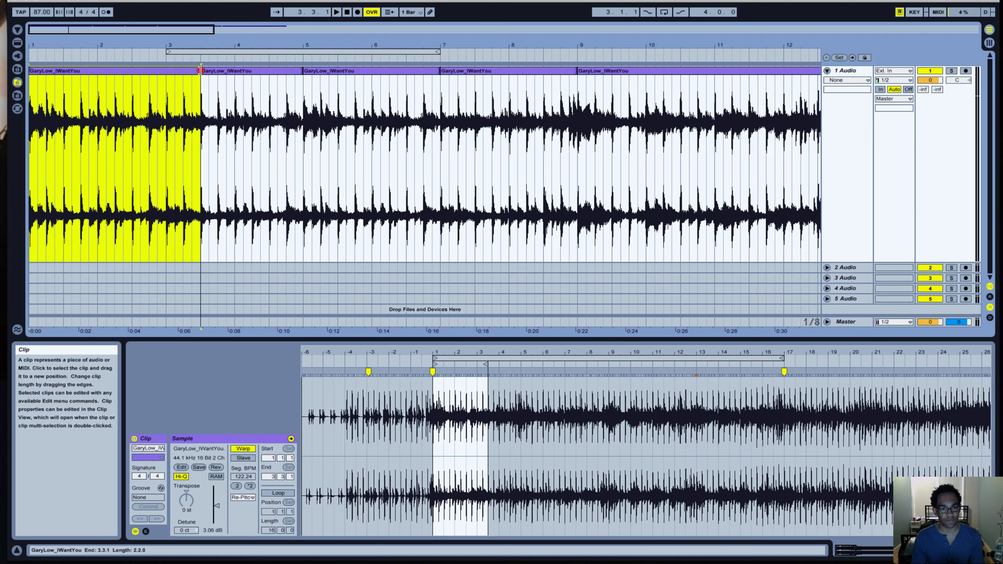
Audition the clip transitions and extend the second clip's end to 5.3.1 and the third clip's end to 7.3.1.
left_click(115, 99)
key("space")
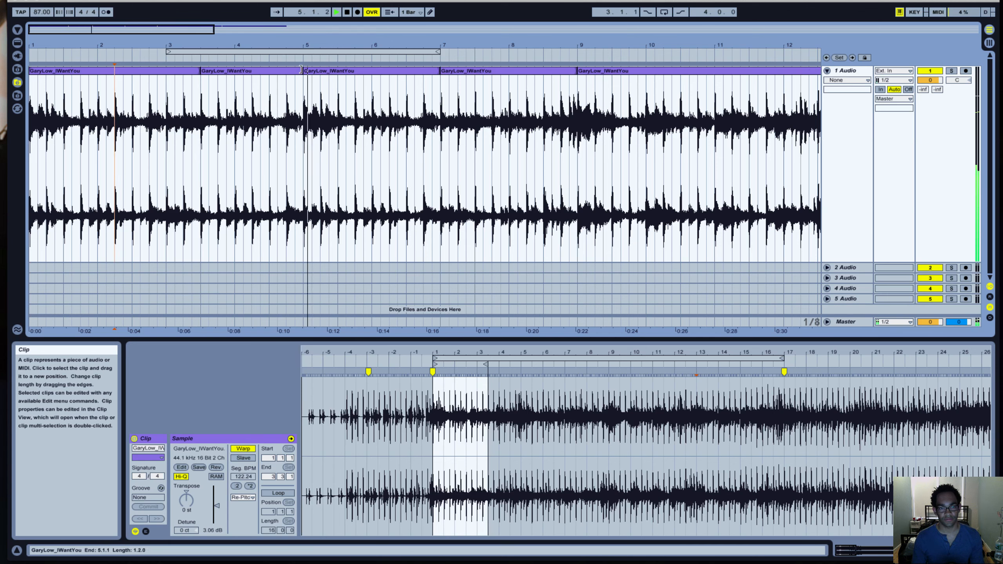
left_click_drag(301, 70, 335, 70)
key("space")
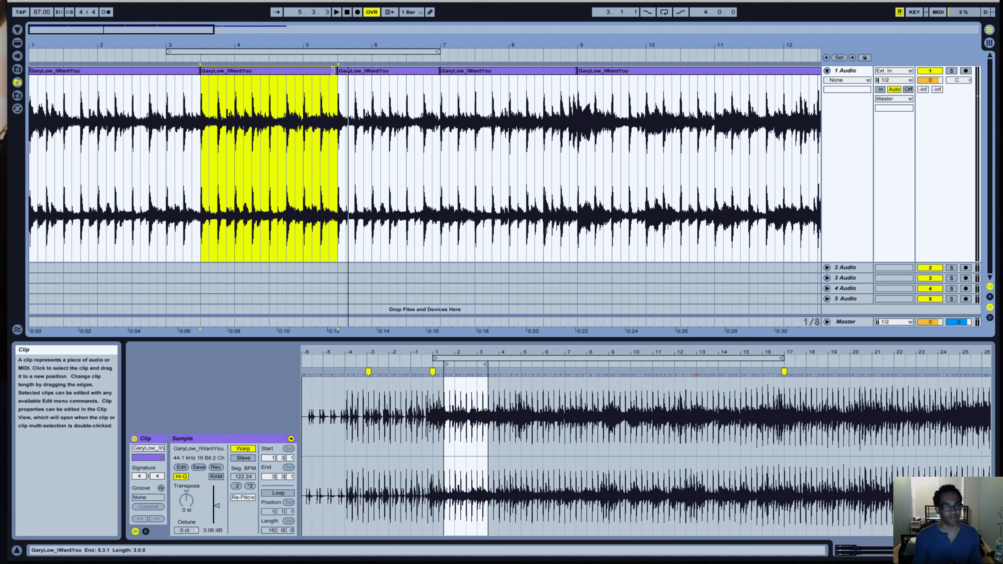
left_click_drag(440, 70, 470, 65)
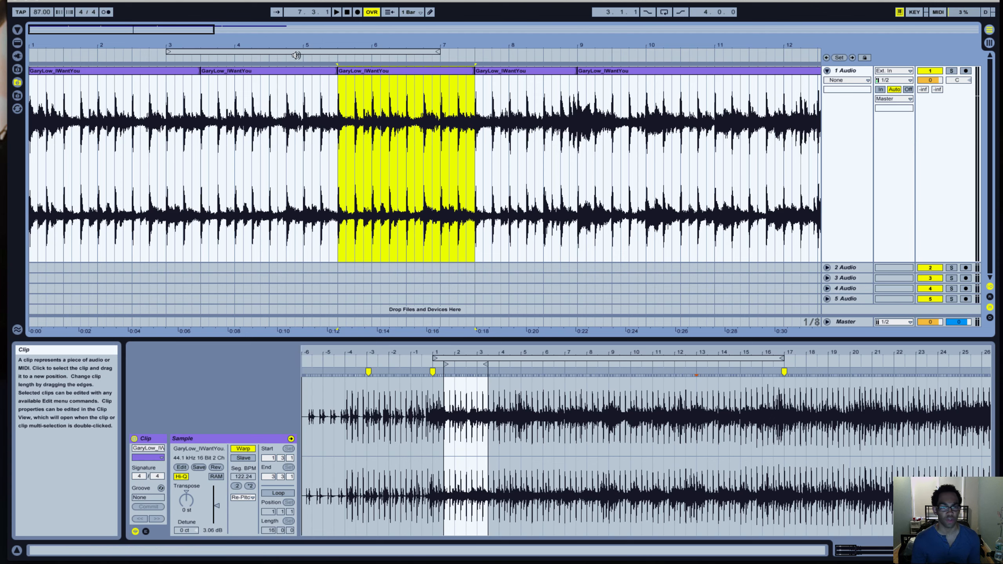
Audition from 9.1.1, and try replacing bar 9 with a copy of the one-bar section between 13.1.1 and 14.1.1.
left_click_drag(173, 30, 244, 30)
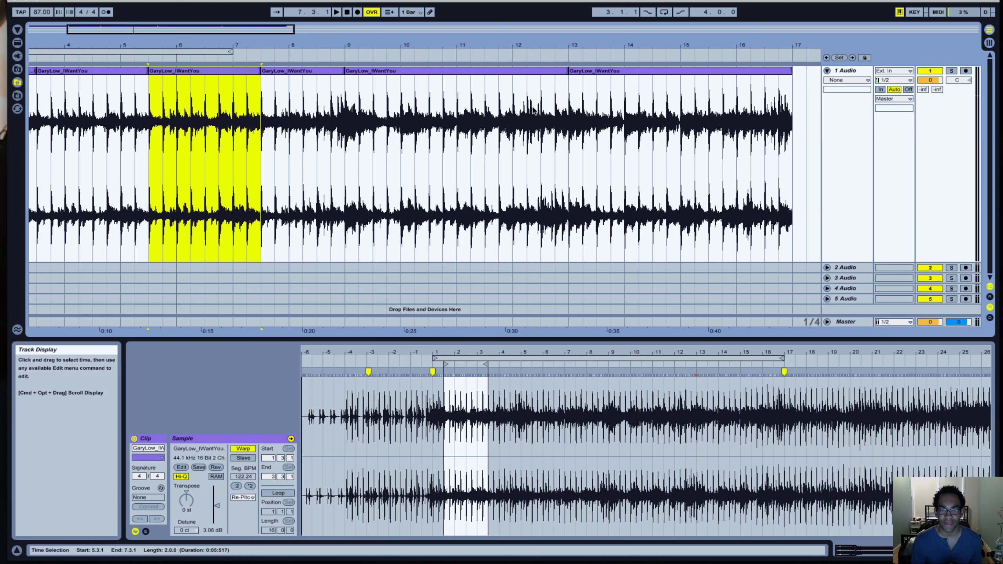
left_click(345, 100)
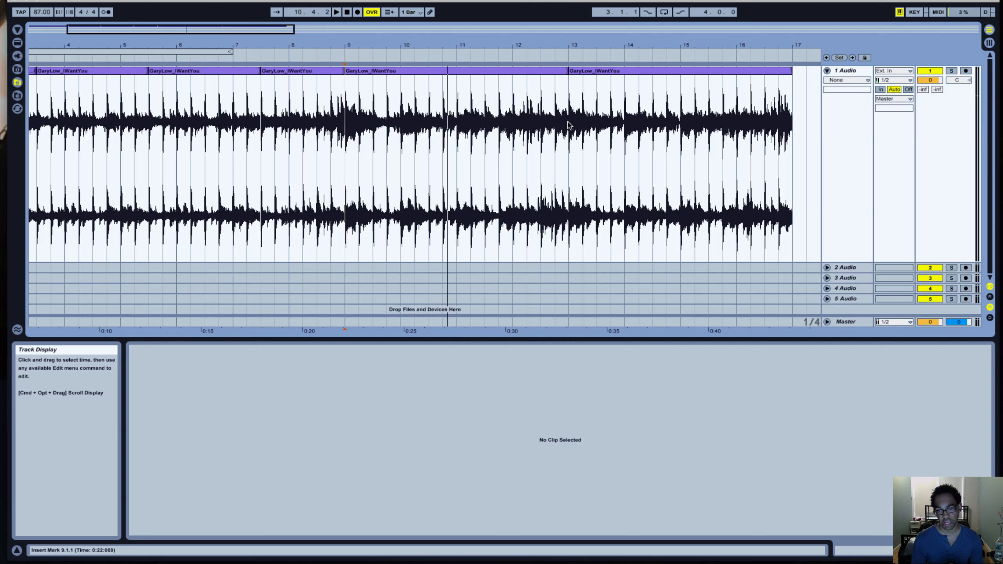
left_click_drag(568, 125, 625, 119)
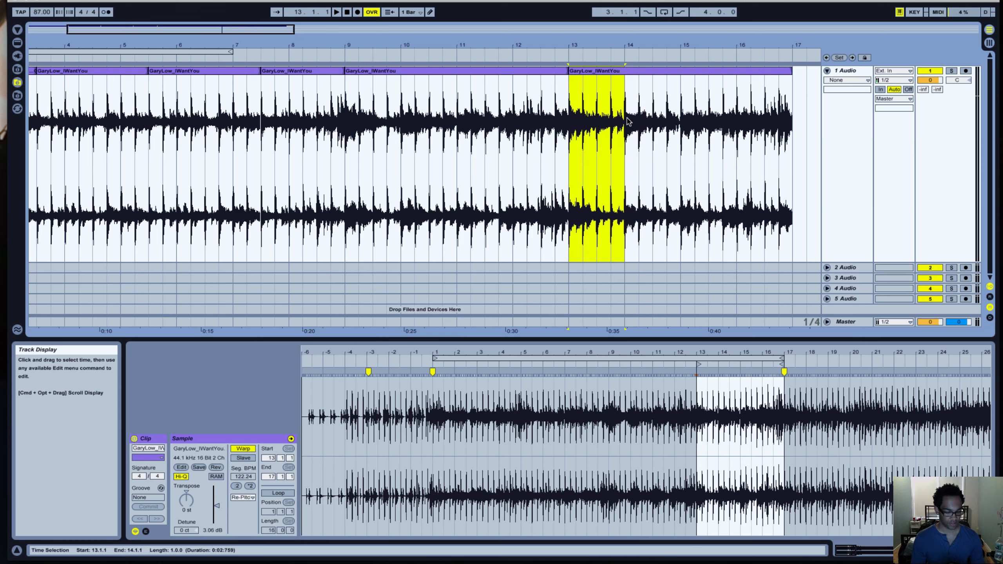
left_click(346, 134)
key("super+v")
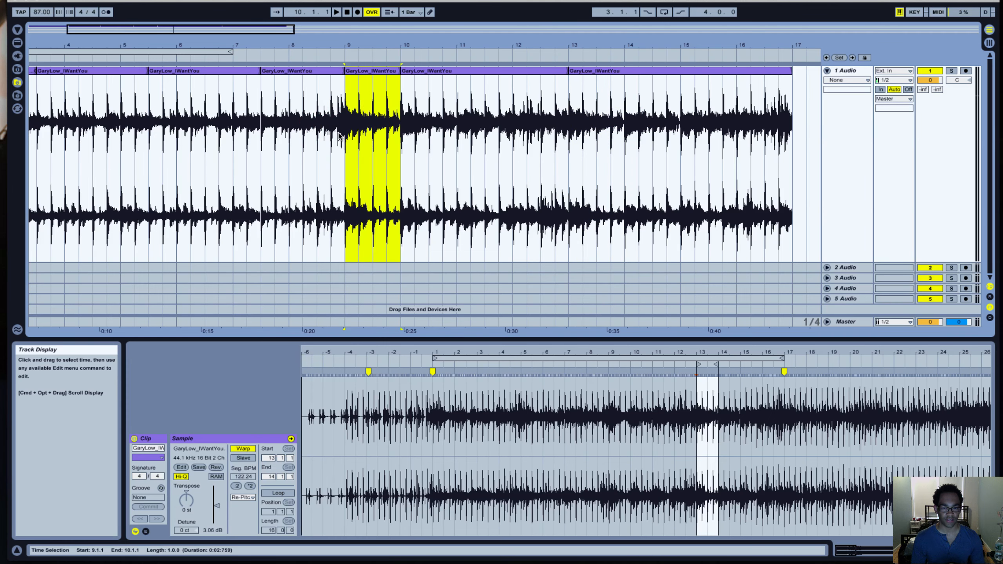
left_click(308, 117)
key("space")
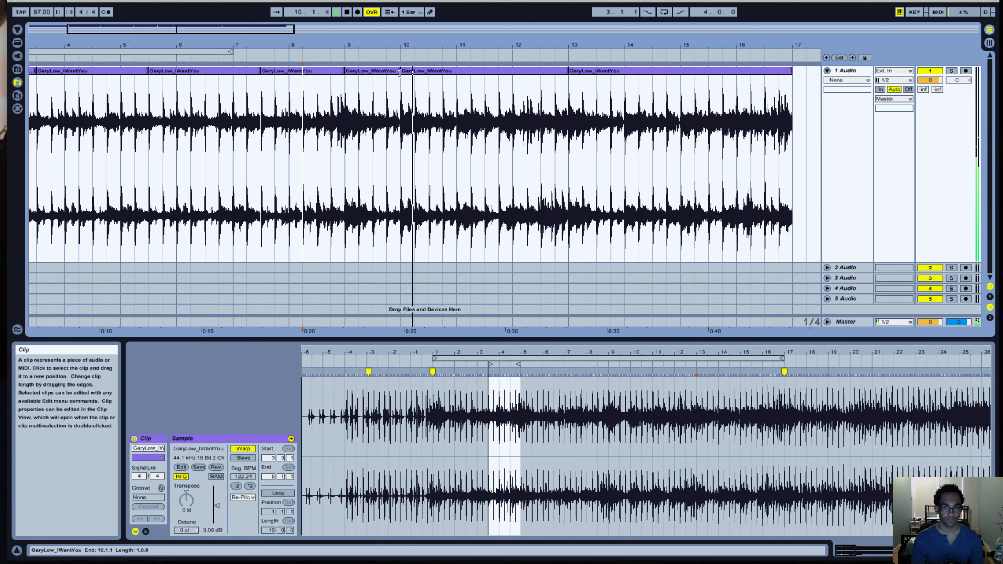
key("space")
key("super+z")
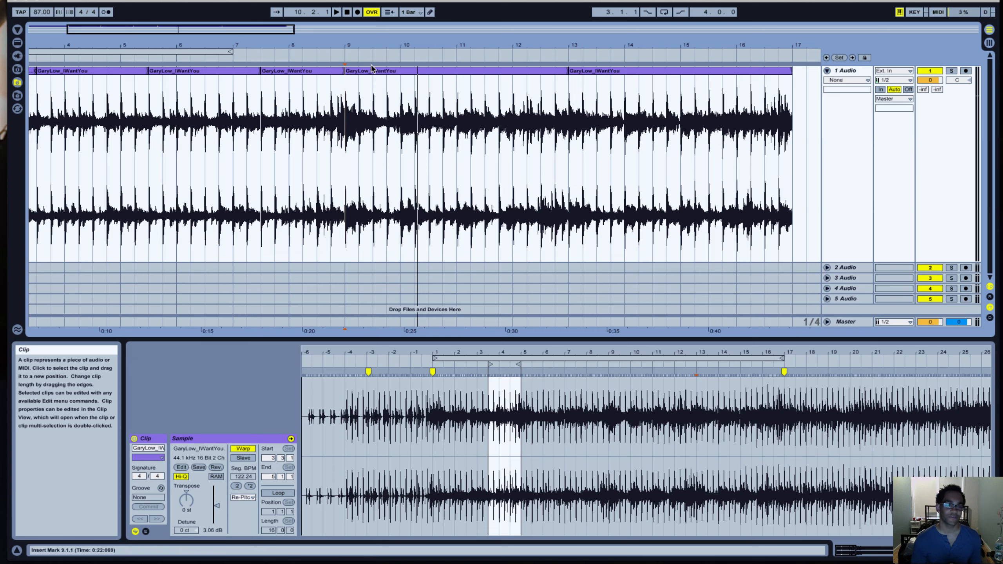
Copy the four-bar clip starting at 9.1.1 over the last clip, filling bars 13 to 17.
left_click_drag(256, 31, 256, 15)
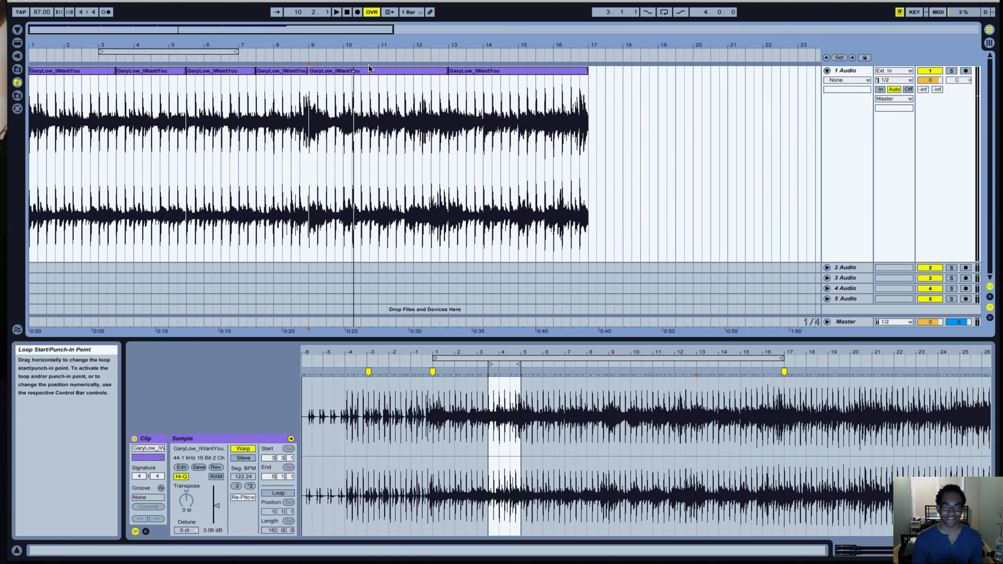
left_click(415, 70)
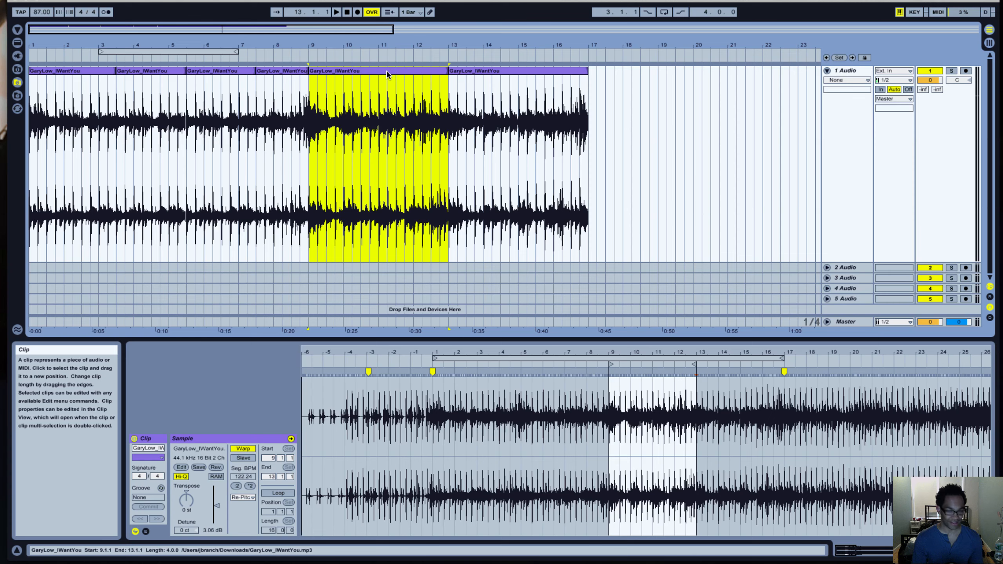
left_click_drag(388, 71, 528, 74)
Set the arrangement loop region to start at 1.1.1 with a length of 16 bars.
left_click(112, 52)
left_click_drag(112, 52, 48, 53)
left_click_drag(168, 52, 588, 44)
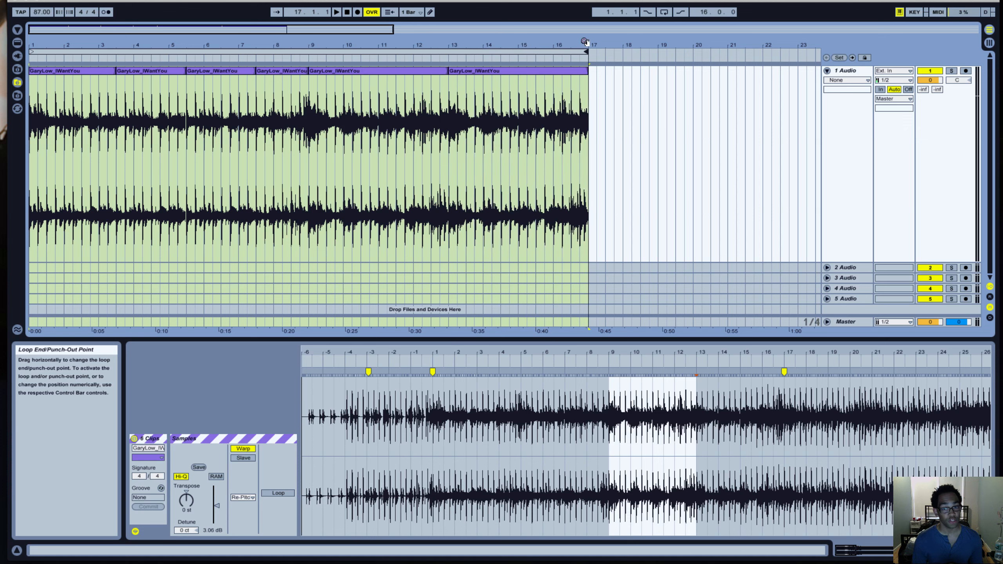
Audition the whole arrangement from the beginning and extend the end of the bar 9 clip to 13.3.1.
left_click(337, 13)
left_click(336, 12)
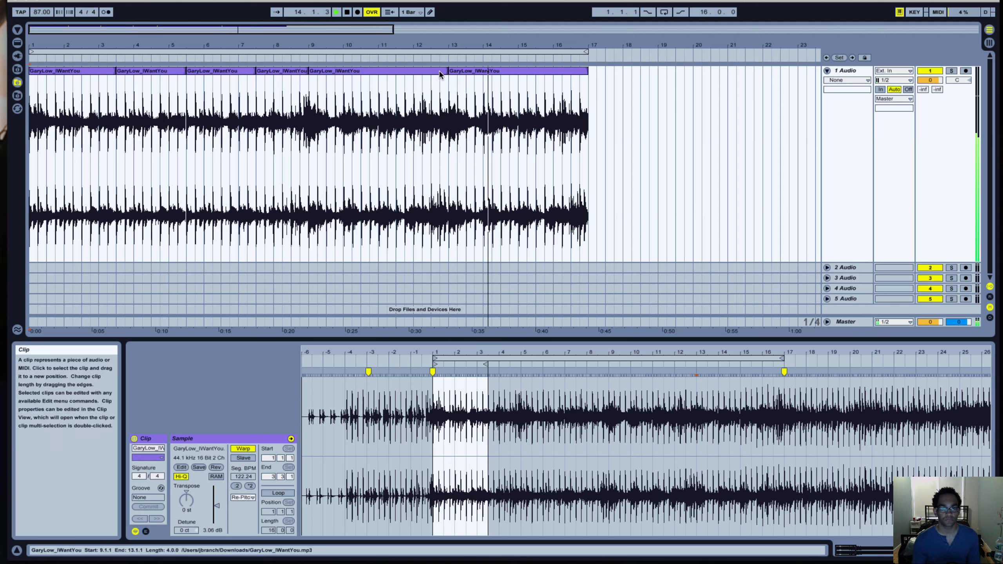
left_click_drag(443, 70, 466, 70)
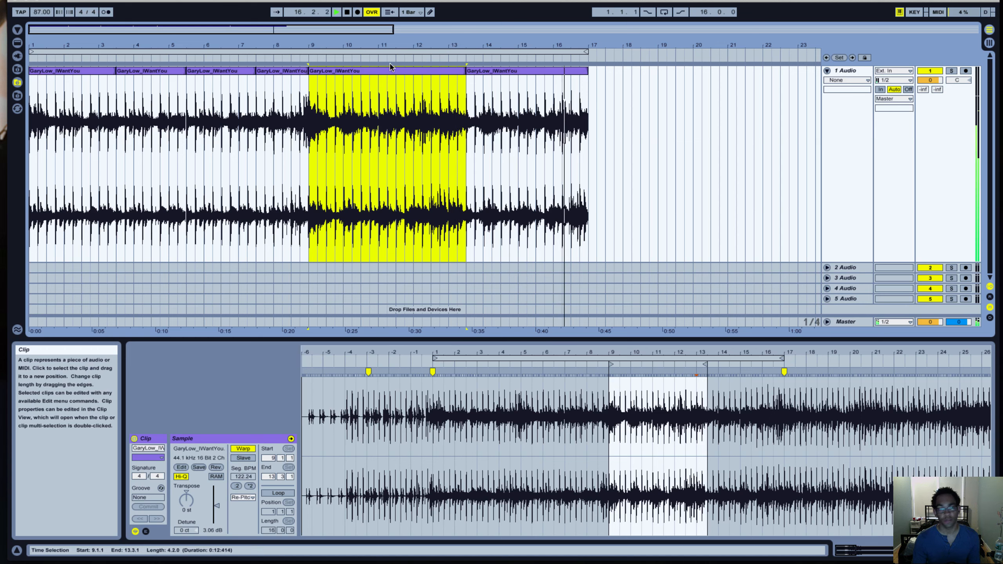
left_click(347, 13)
left_click(347, 13)
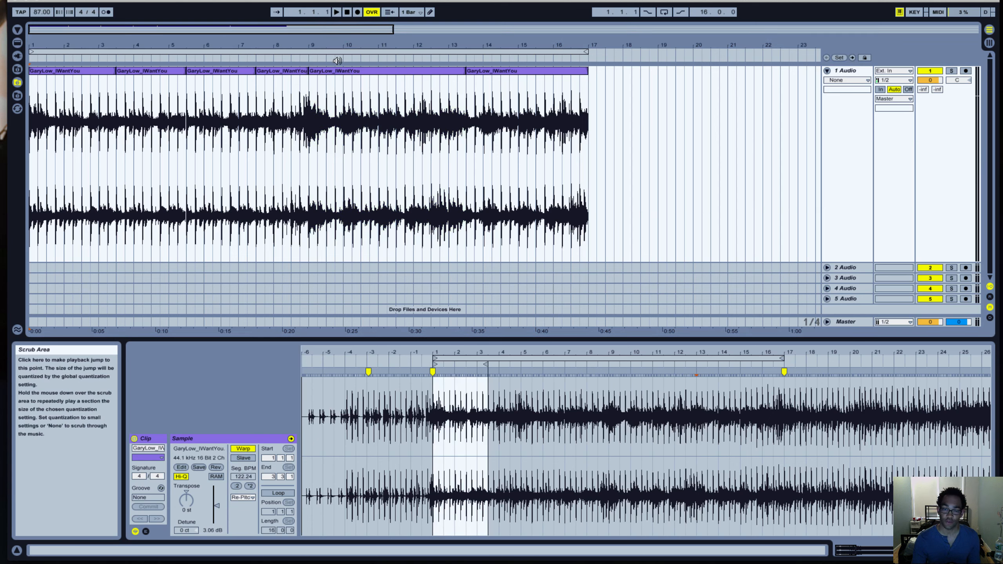